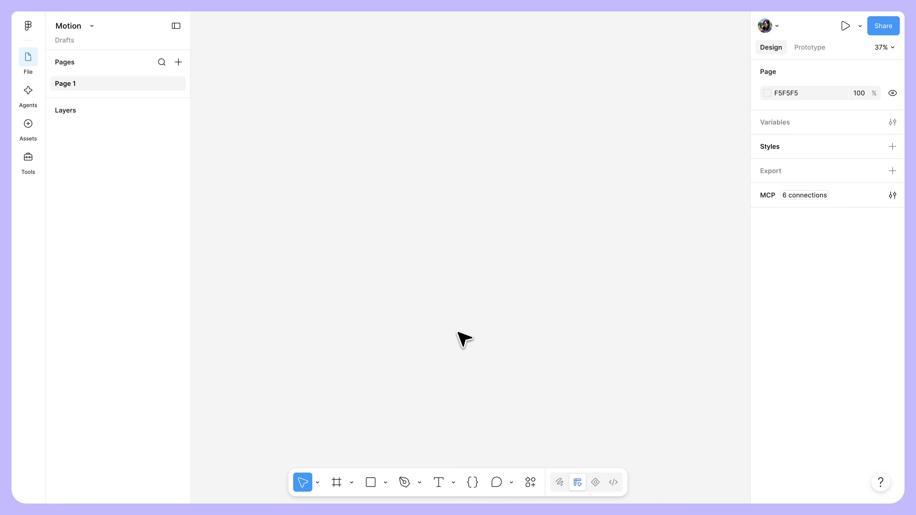
Step: Create a Slide 16:9 frame and draw a square rectangle about 254 × 254 near its left side
click(336, 483)
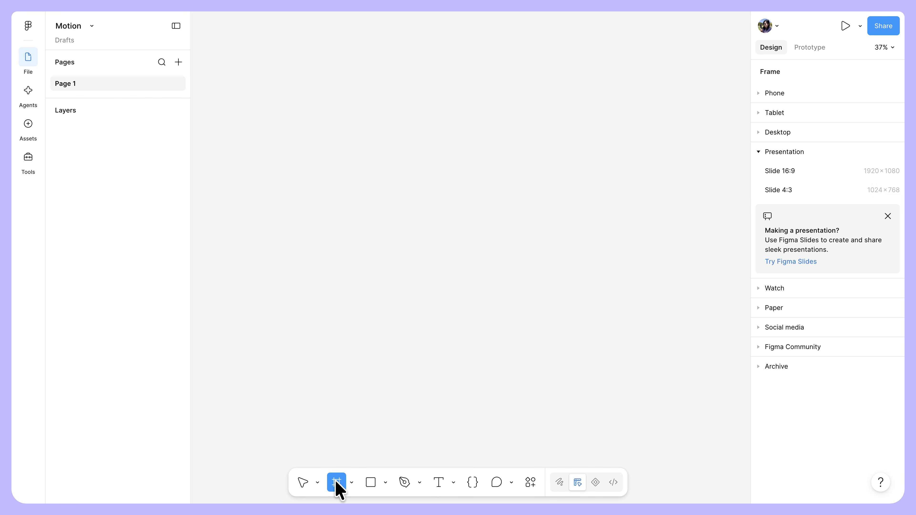
click(794, 173)
click(371, 482)
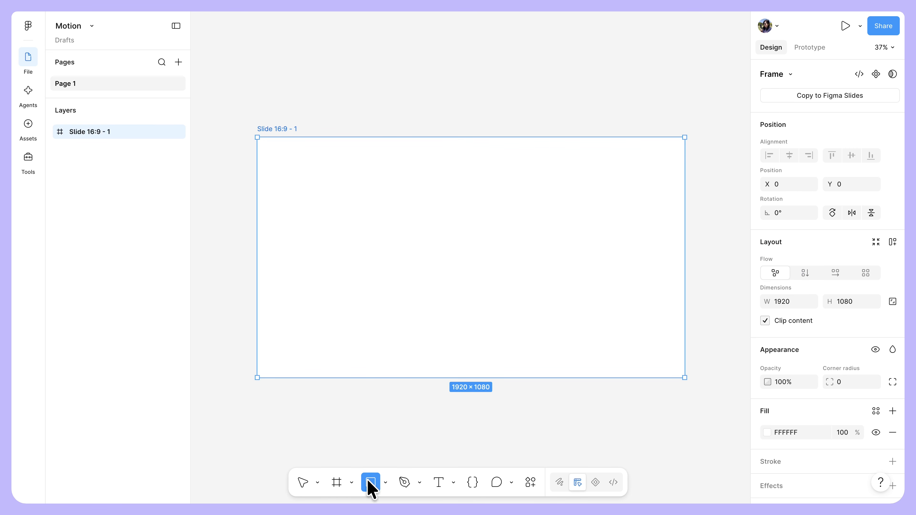
drag(287, 223, 344, 280)
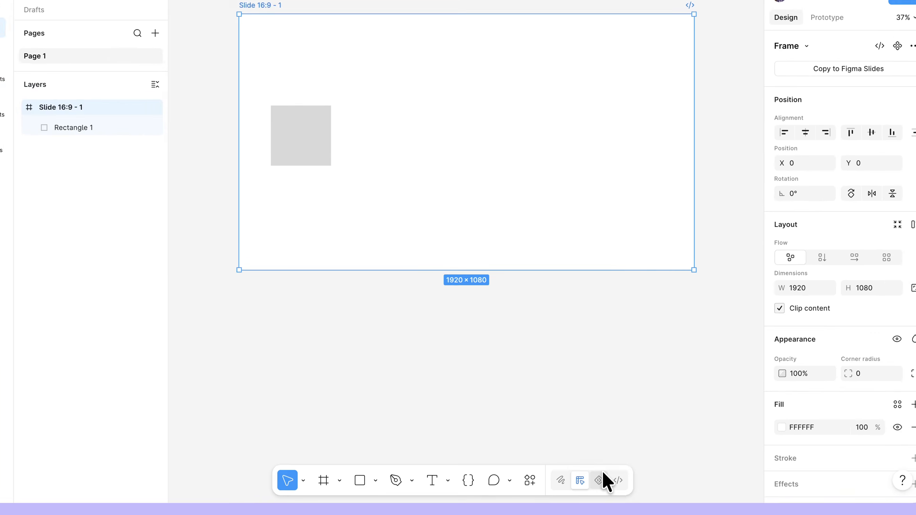
Step: Switch to Motion mode and try out different zoom levels of the timeline
click(634, 461)
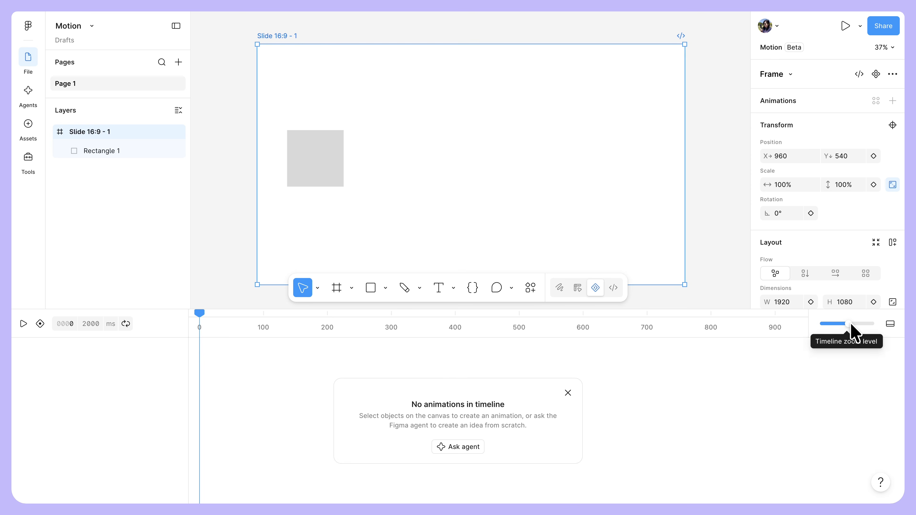
mouse_move(850, 323)
mouse_down()
mouse_move(834, 323)
mouse_move(845, 324)
mouse_up()
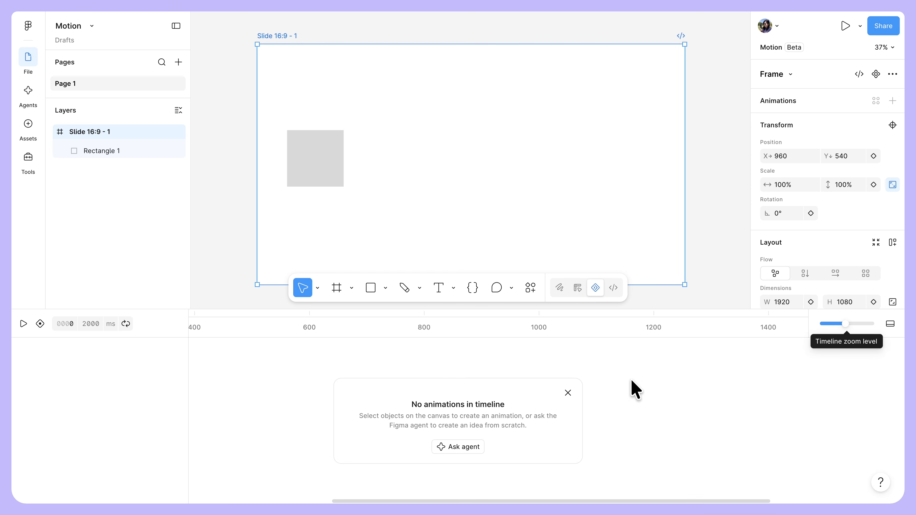
scroll(622, 378, up, 5)
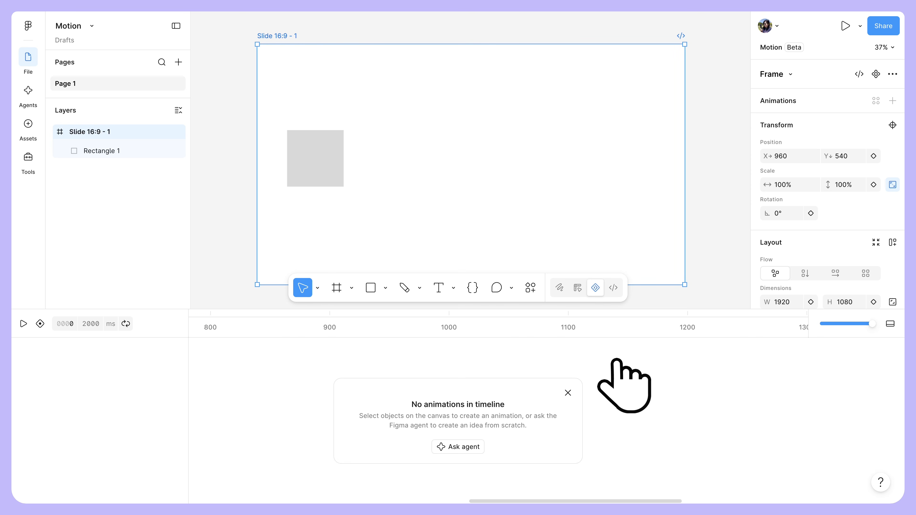
scroll(621, 378, down, 5)
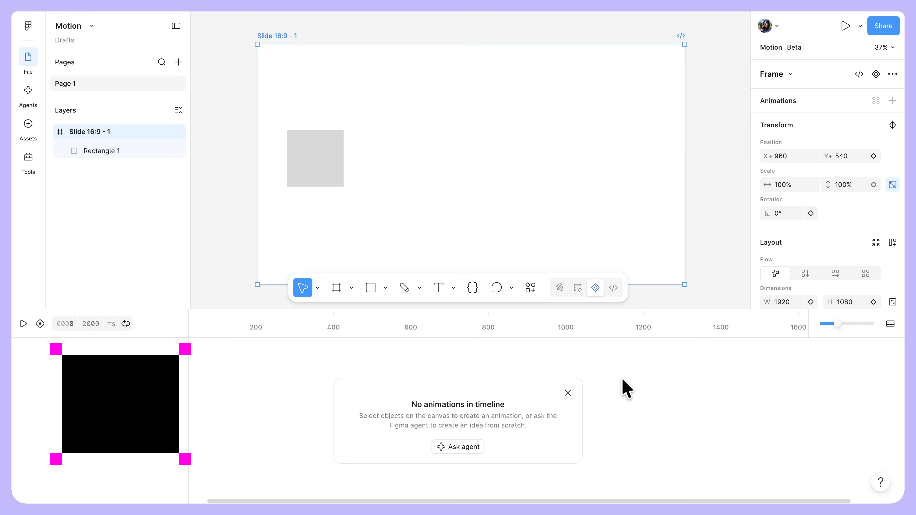
scroll(623, 379, down, 3)
scroll(621, 378, up, 5)
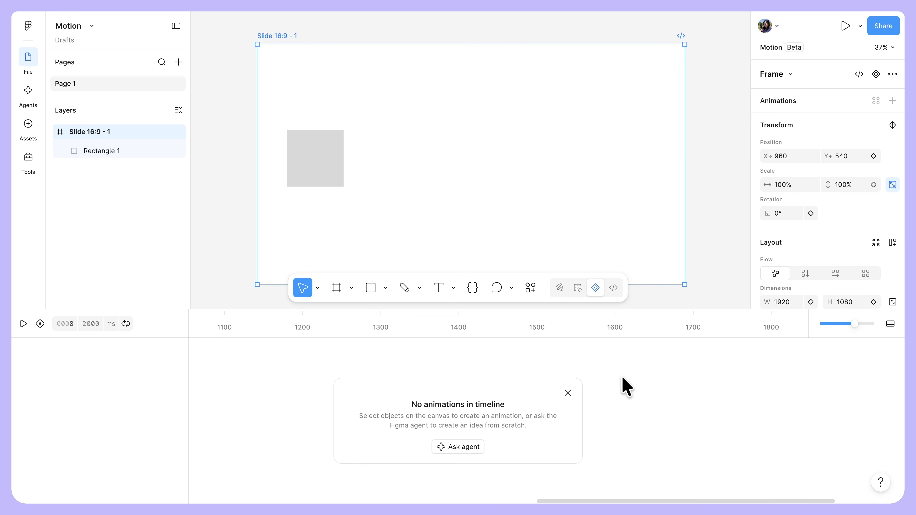
Step: Make the timeline area taller and collapse it
drag(640, 305, 650, 266)
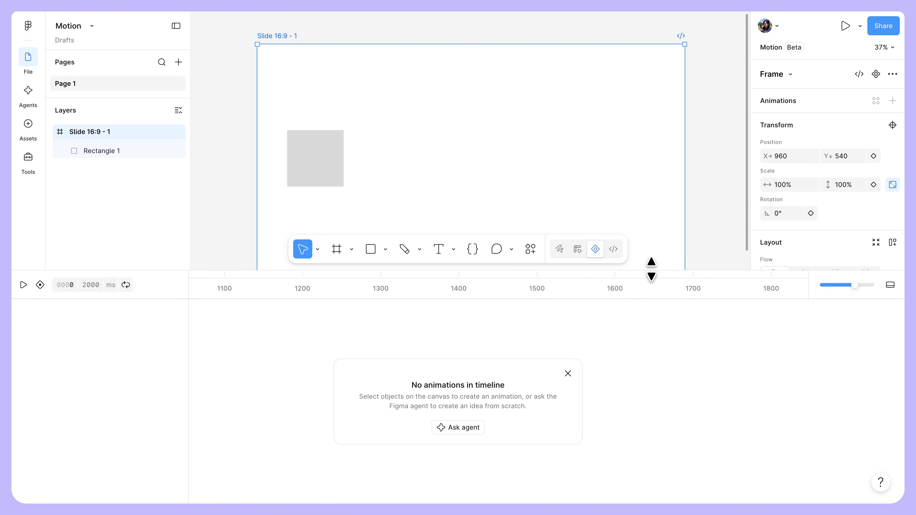
click(890, 285)
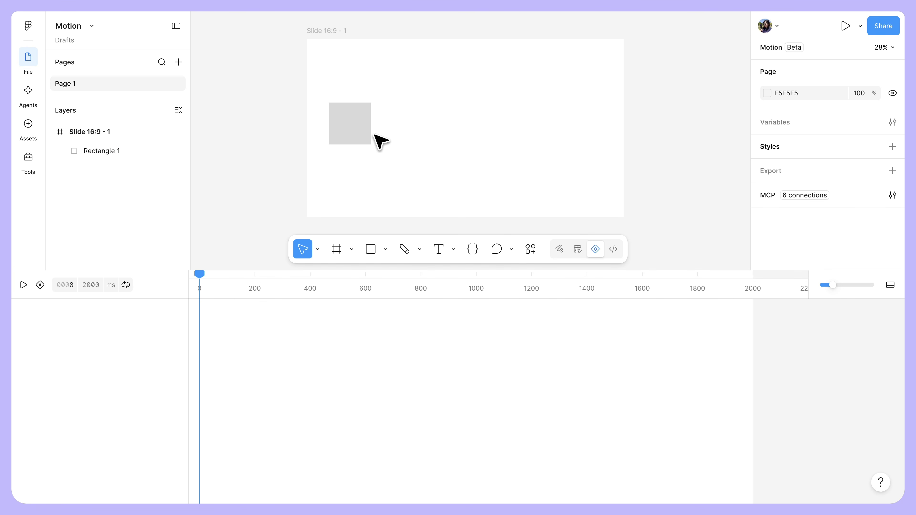
Step: Add an Opacity animation of type Fade In to the rectangle and set its duration to 1000 ms
click(354, 123)
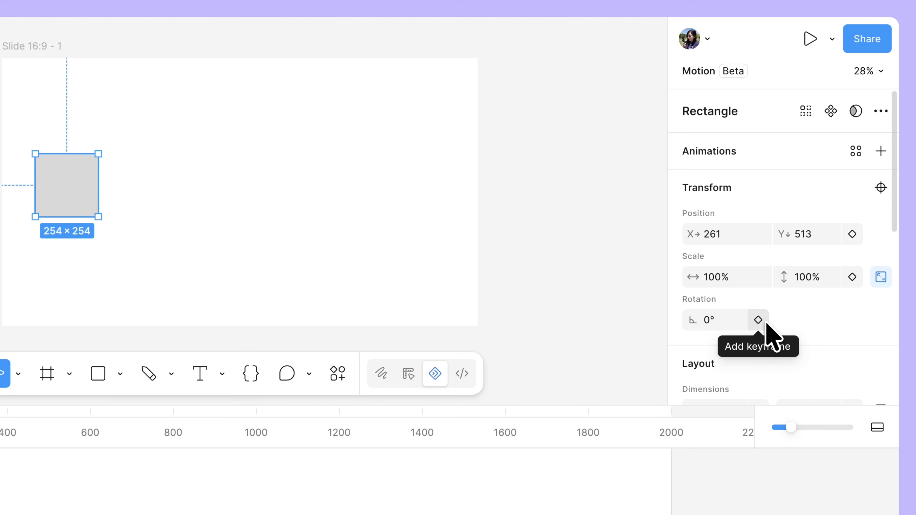
click(881, 153)
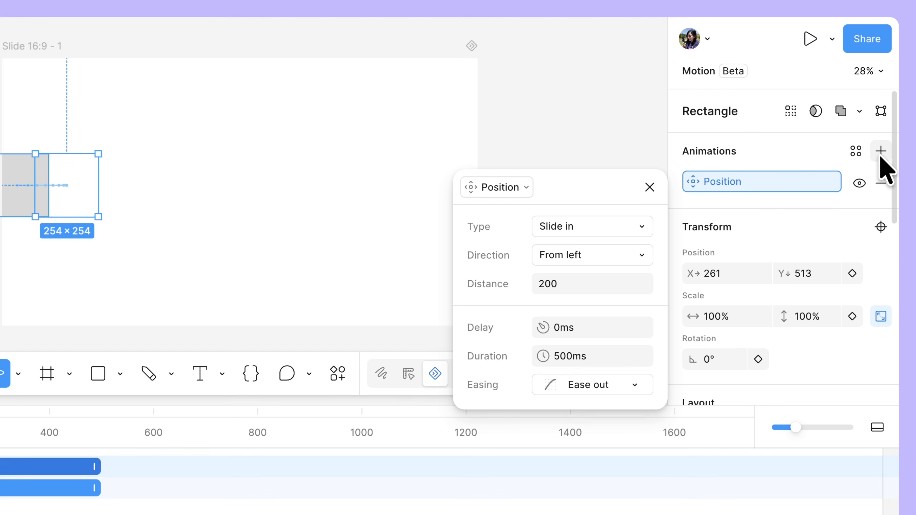
click(528, 187)
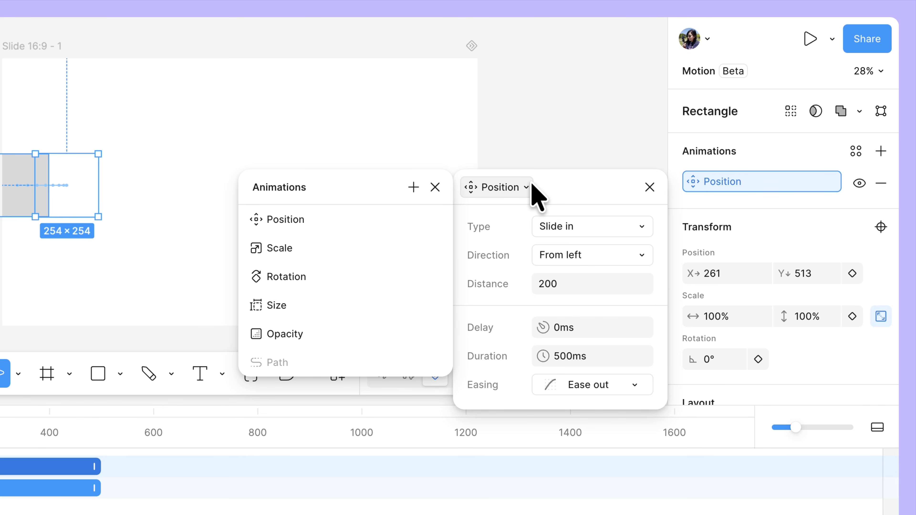
click(317, 333)
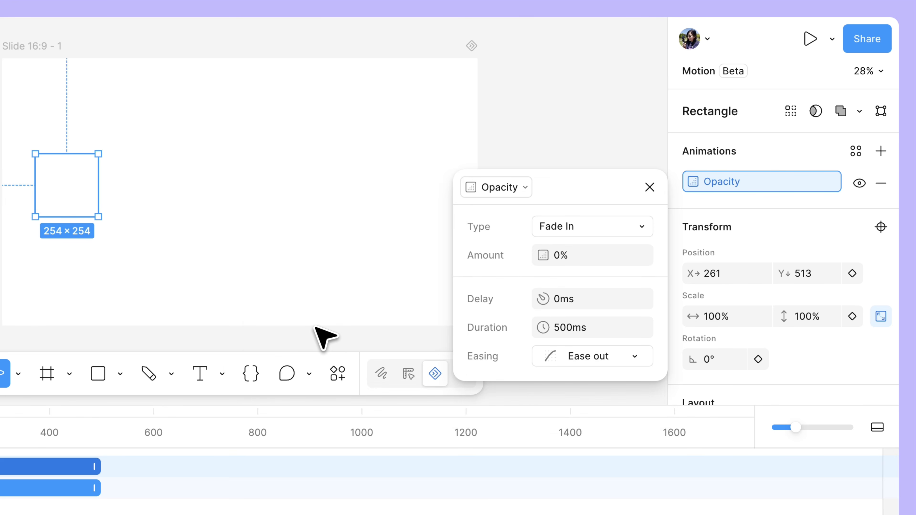
click(583, 334)
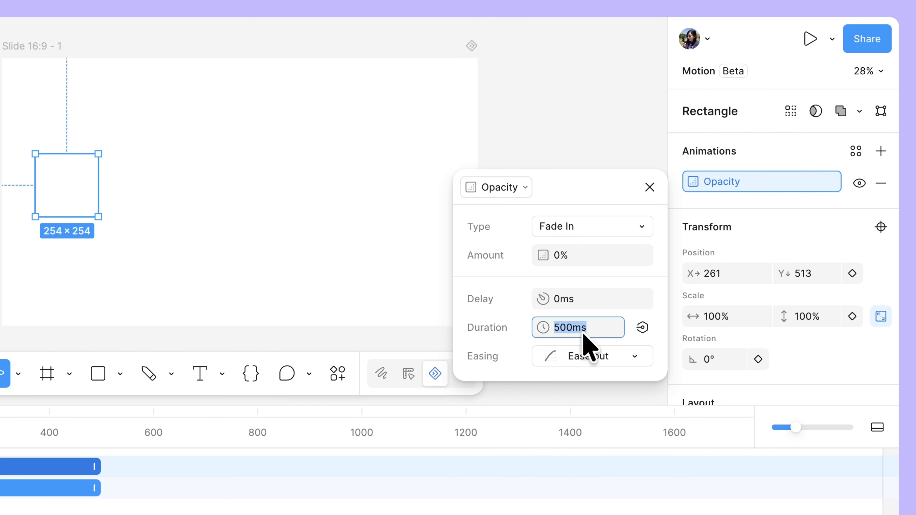
text(1000)
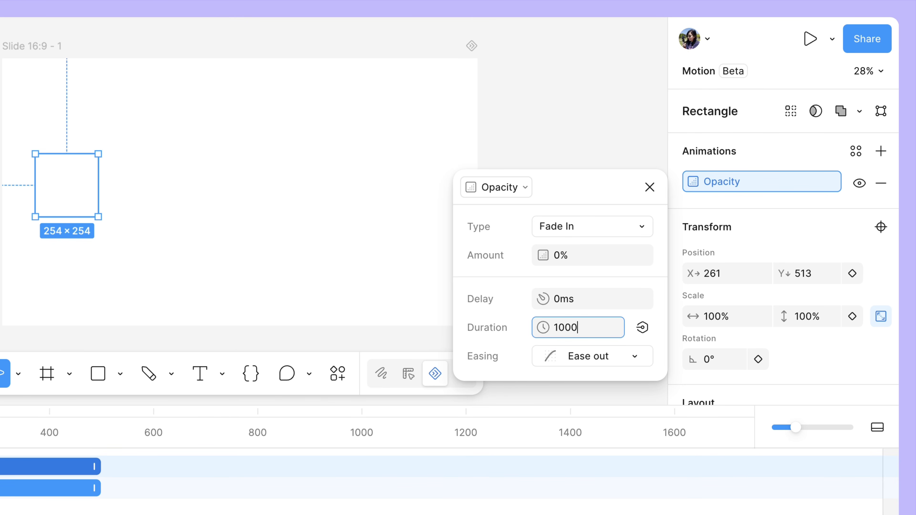
key(Return)
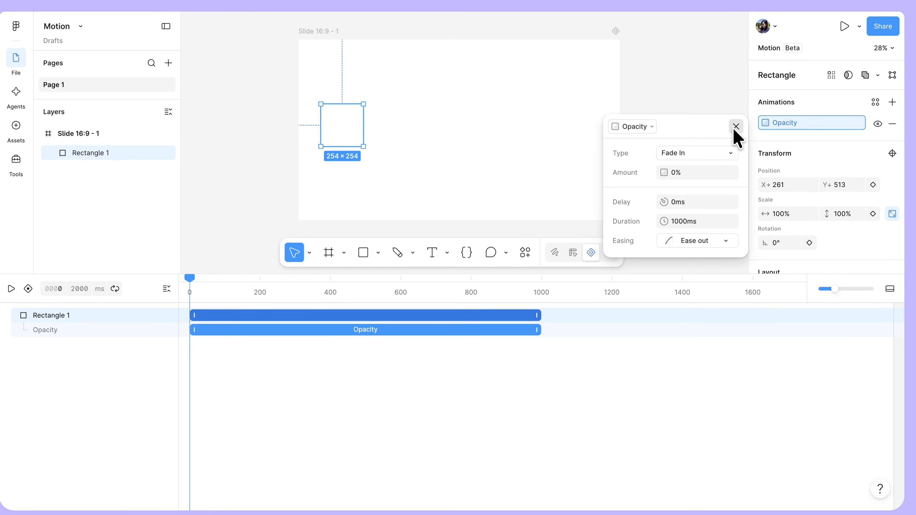
click(650, 187)
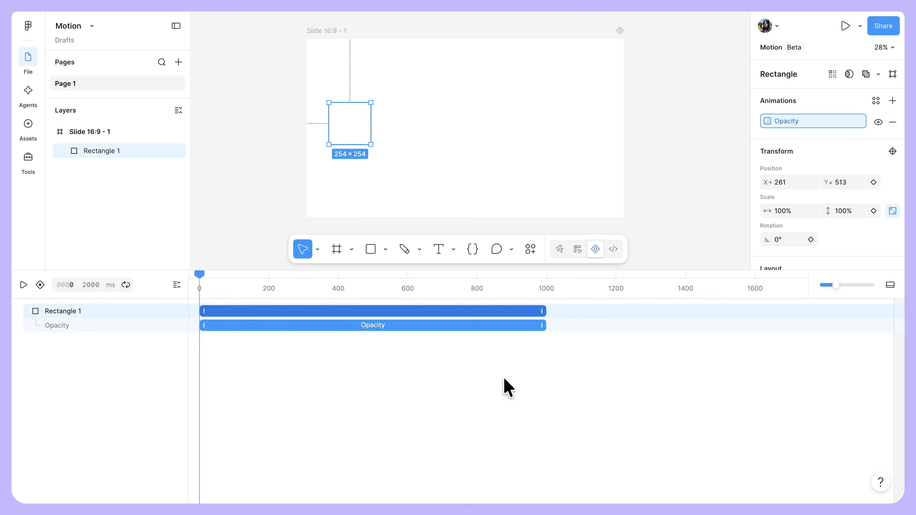
Step: Try starting the rectangle's animation block later on the timeline and shortening it from its end, and undo both changes
drag(492, 323, 619, 312)
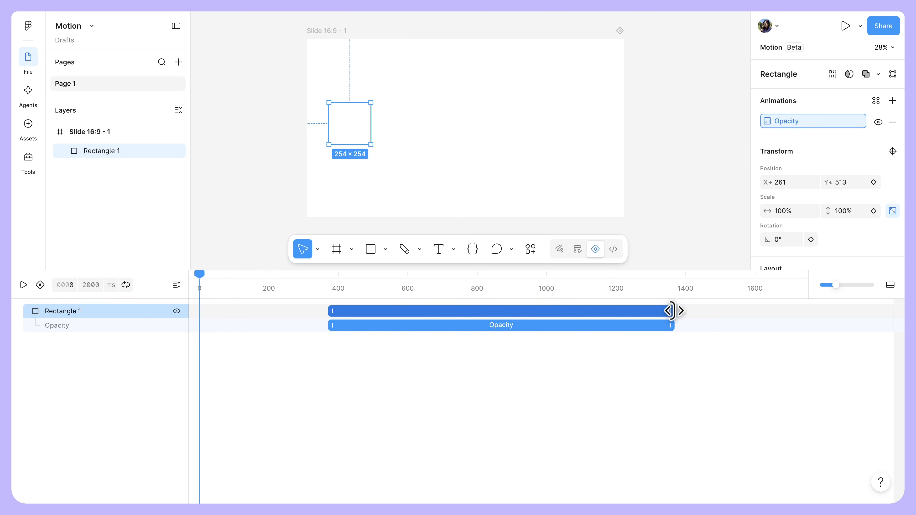
drag(677, 311, 561, 316)
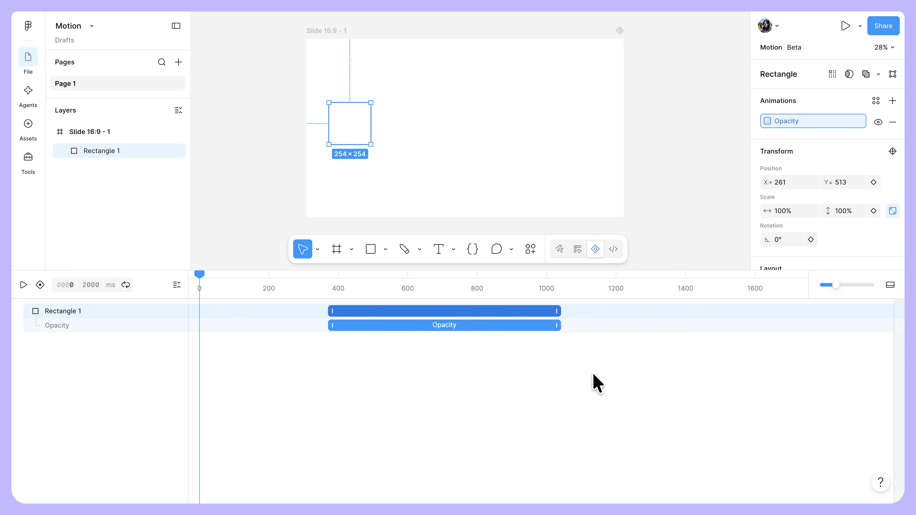
key(ctrl+z)
key(ctrl+z)
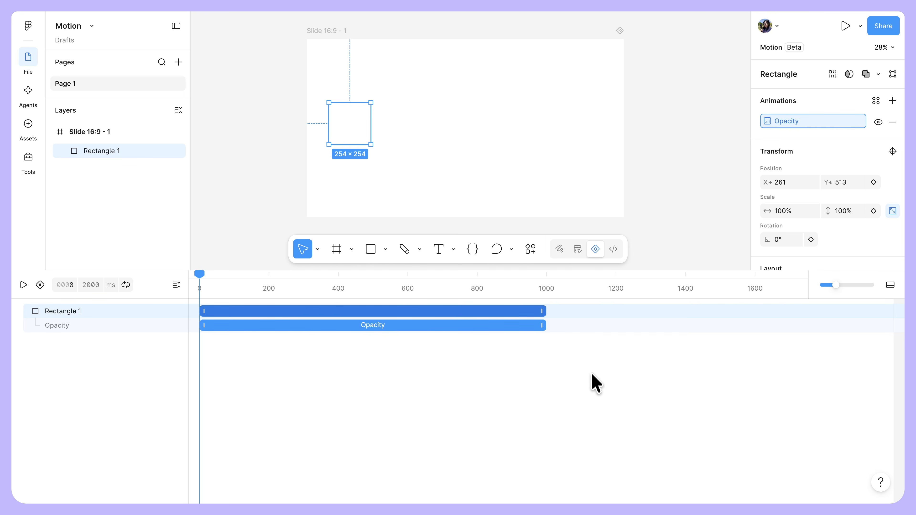
Step: Play the rectangle's fade-in on the timeline and pause the playback
click(22, 285)
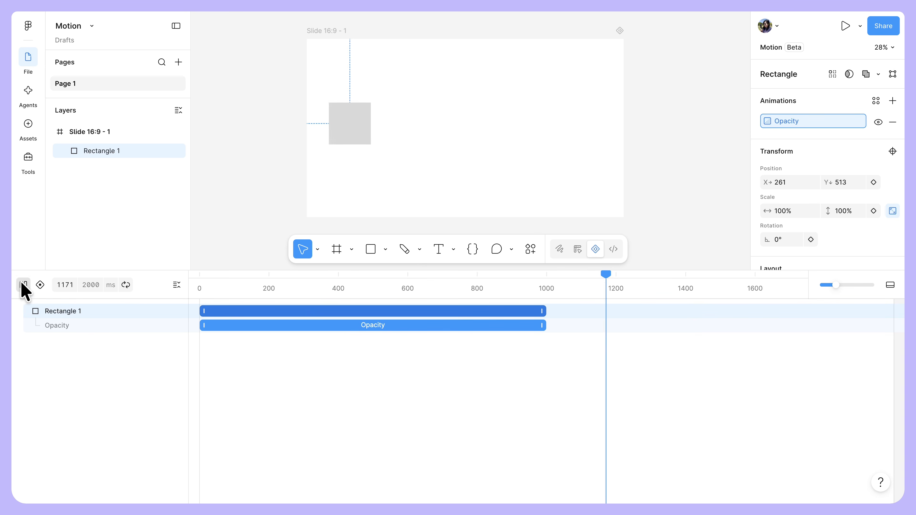
click(22, 285)
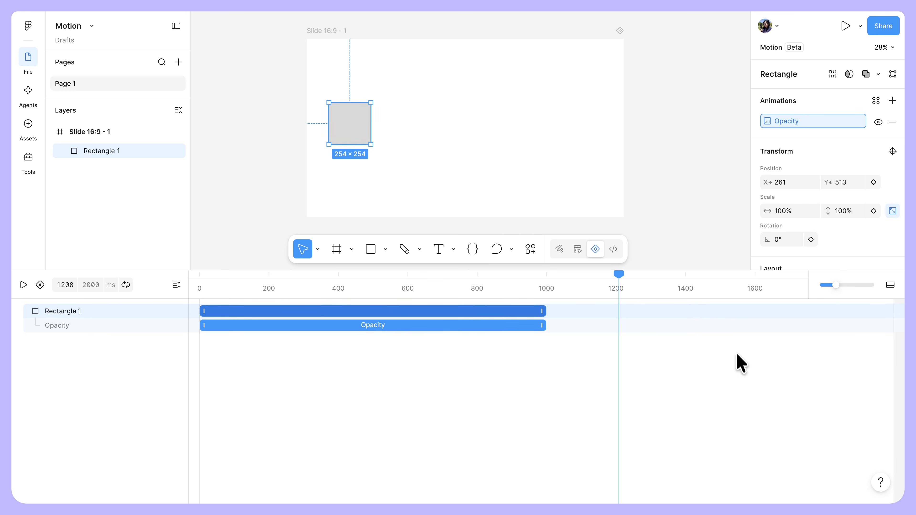
Step: Shorten the timeline's total duration to 1200 ms
drag(894, 364, 704, 355)
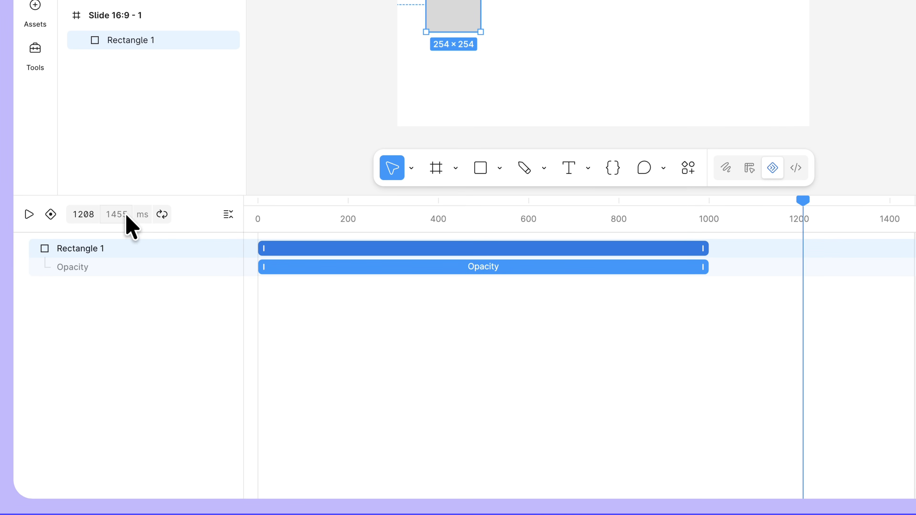
click(125, 215)
text(1200)
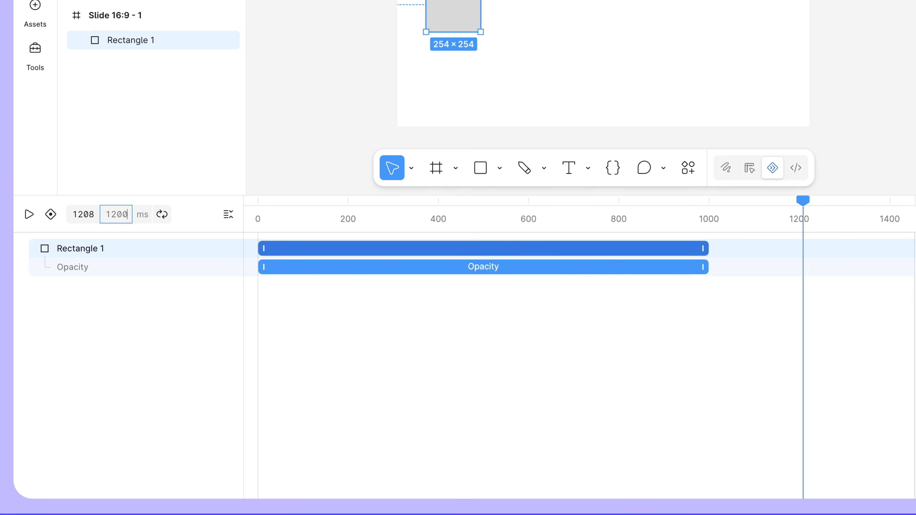
key(Return)
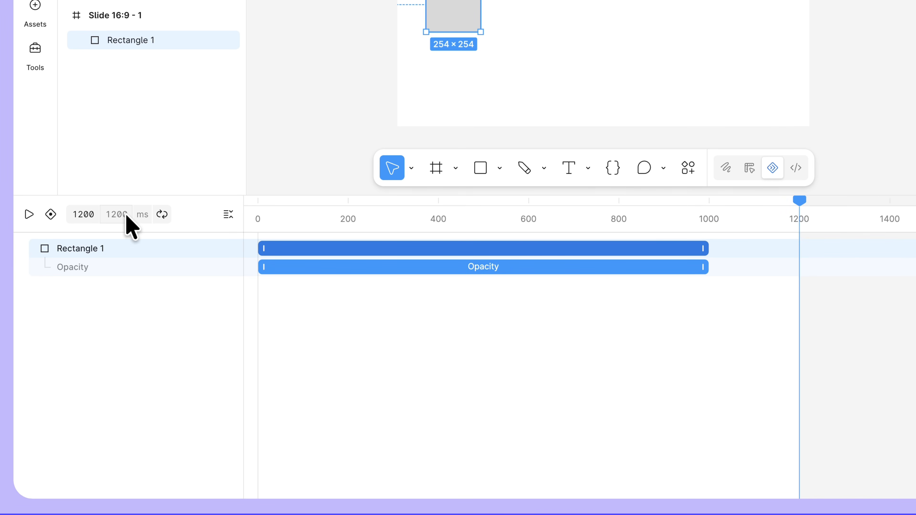
Step: Move the playhead to 250 ms by setting the current time
click(87, 214)
text(25)
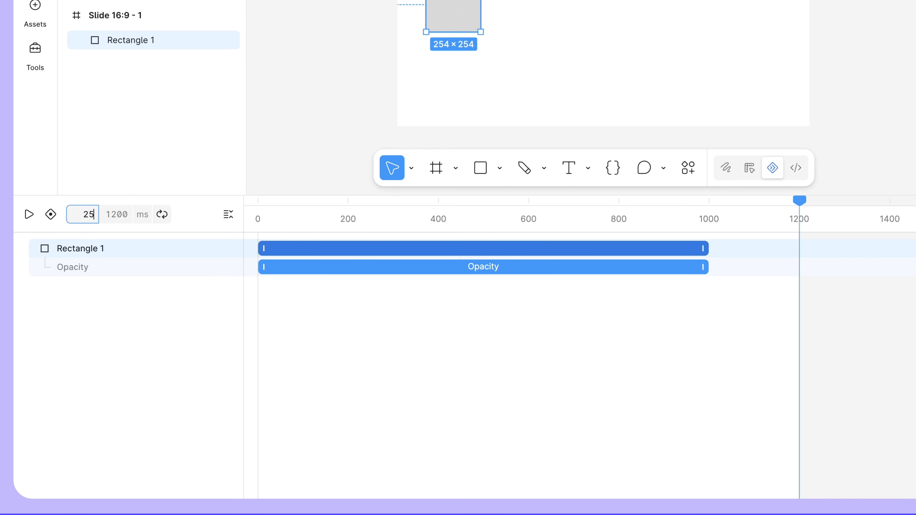
text(0)
key(Return)
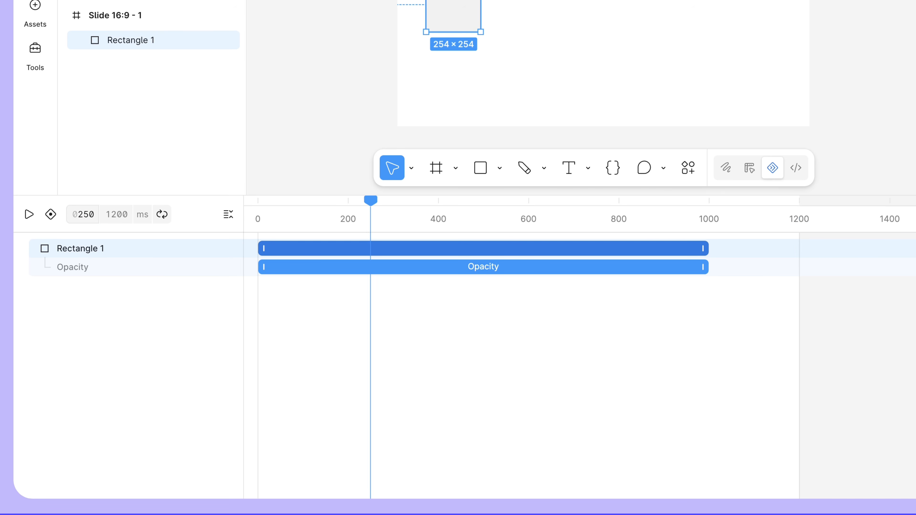
Step: Toggle the timeline's time unit and its loop option, and play the animation
click(142, 221)
click(141, 220)
click(167, 219)
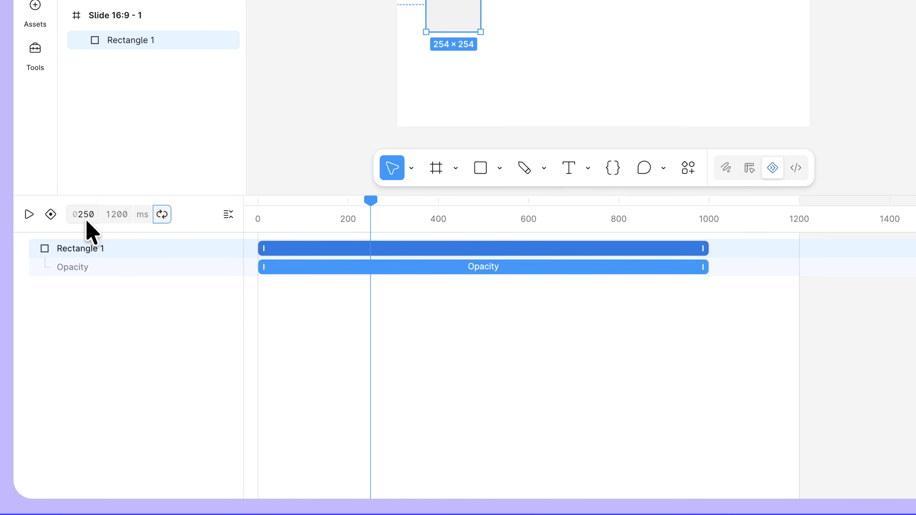
click(29, 214)
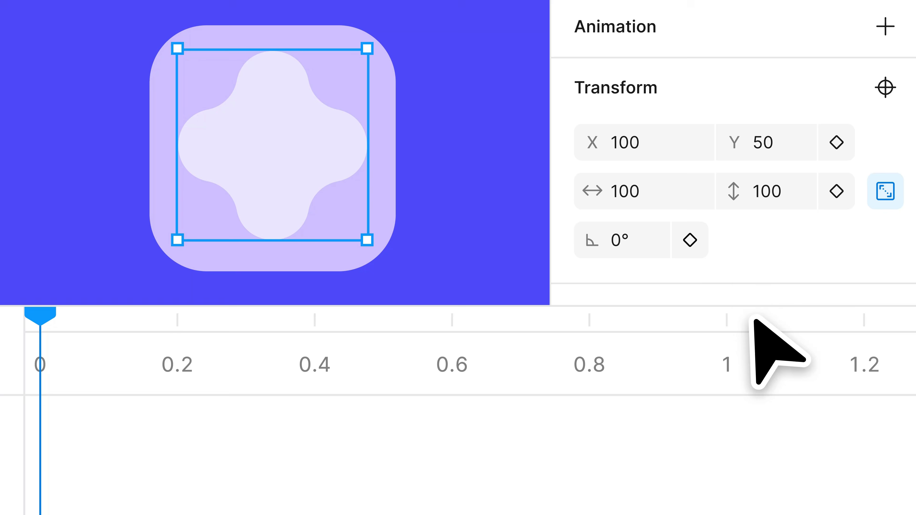
click(698, 241)
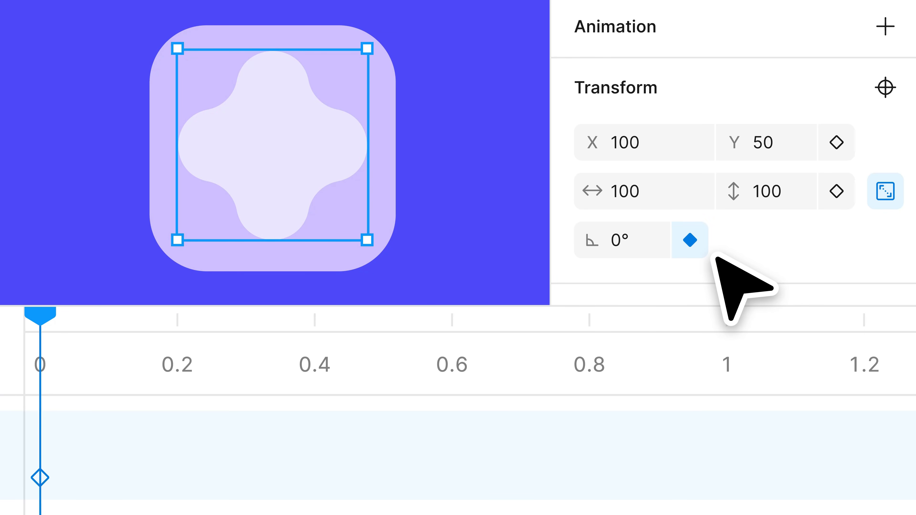
drag(39, 315, 577, 317)
click(642, 243)
text(180)
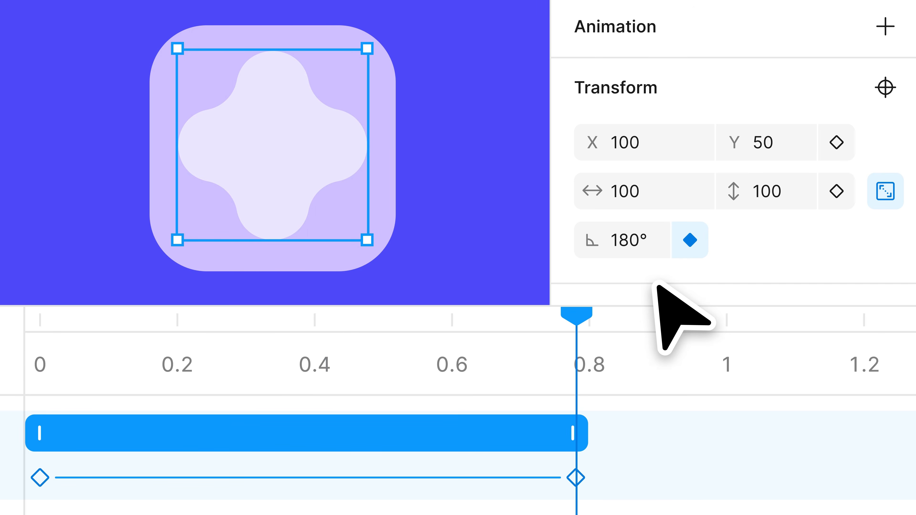
key(space)
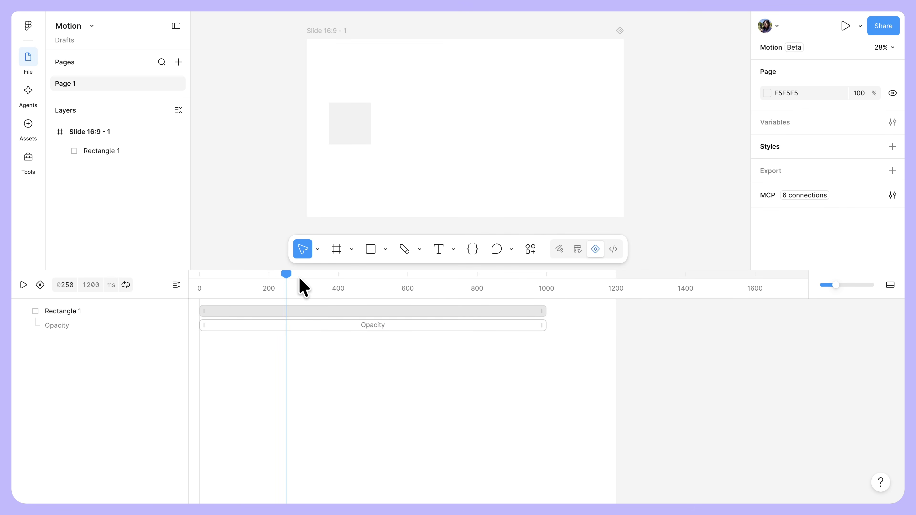
Step: Add a rotation keyframe to the rectangle at the start of the timeline, 0 ms
drag(291, 276, 192, 276)
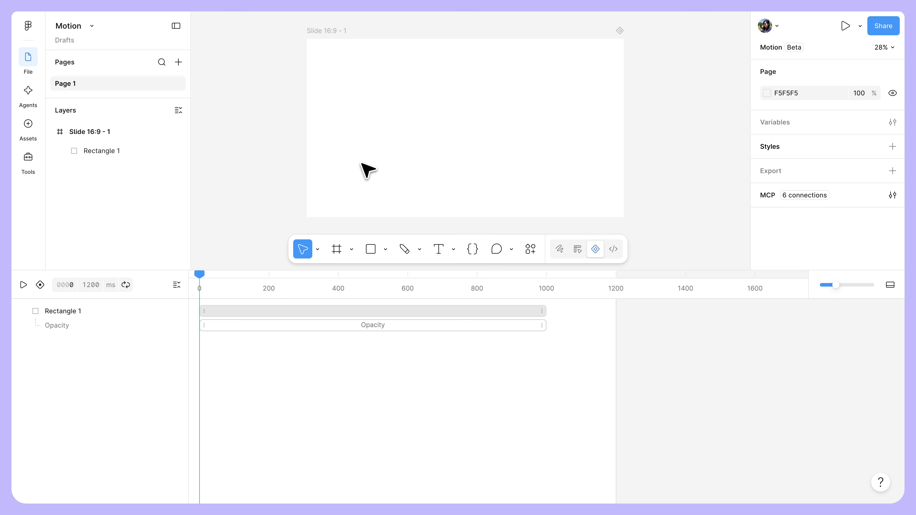
click(365, 126)
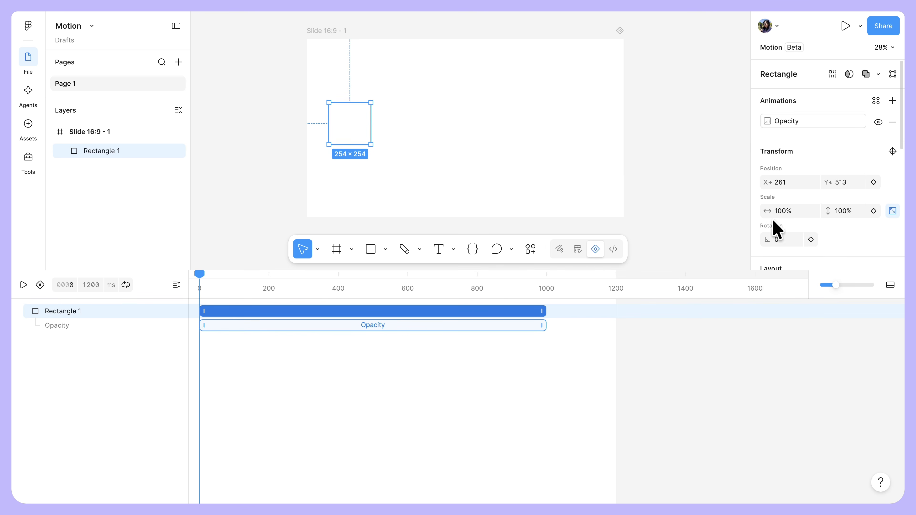
click(810, 240)
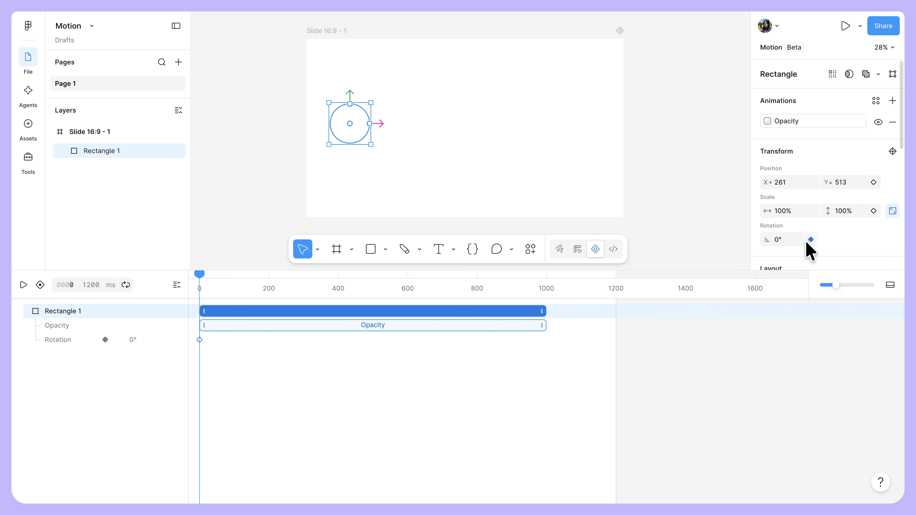
Step: Add a rotation keyframe for the rectangle at 1000 ms and set its rotation to 180°
drag(203, 279, 546, 285)
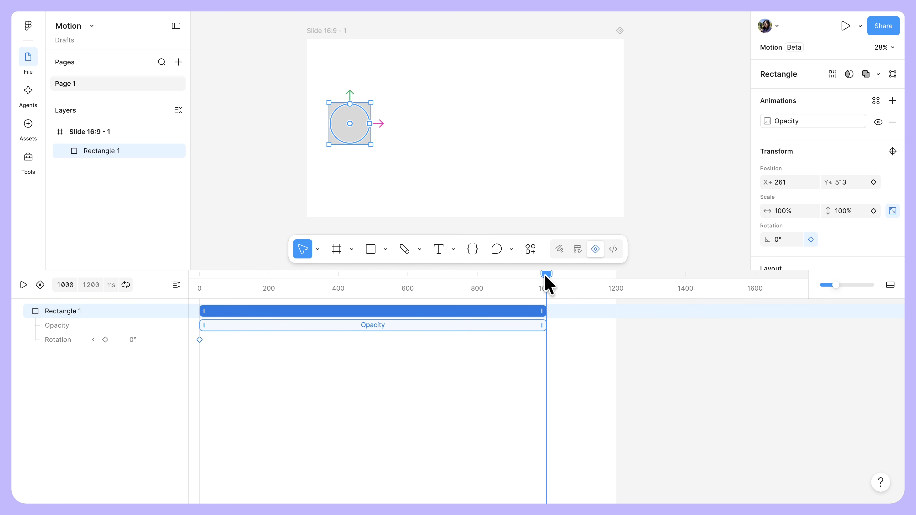
click(810, 239)
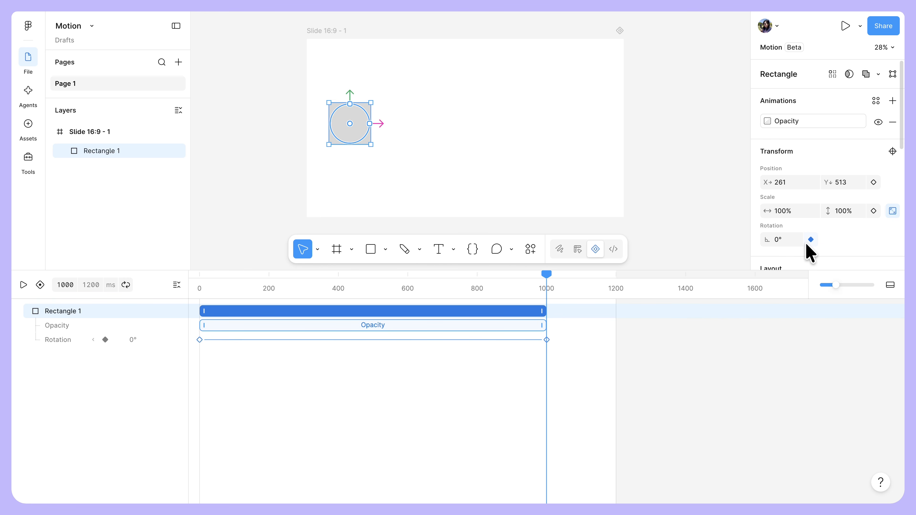
click(784, 241)
key(Return)
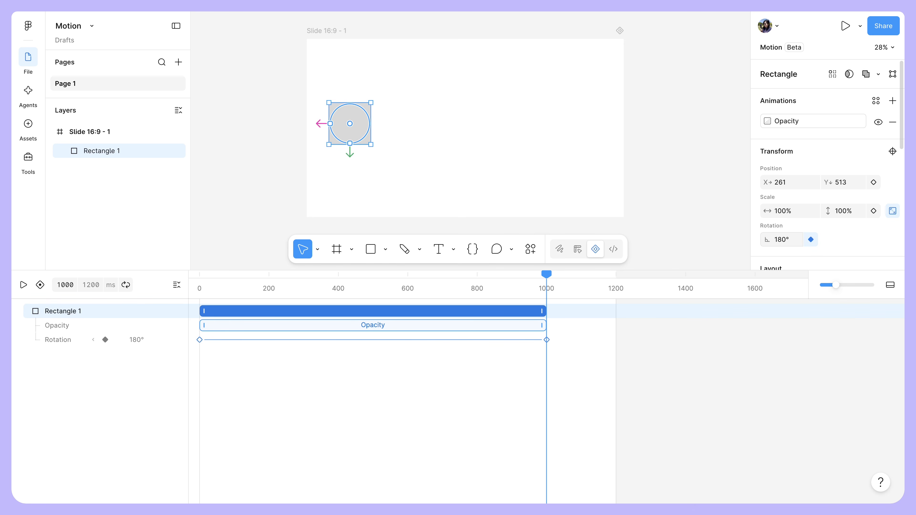
Step: Play and pause the rotation animation, and toggle the visibility of the rectangle's Opacity track for playback
key(space)
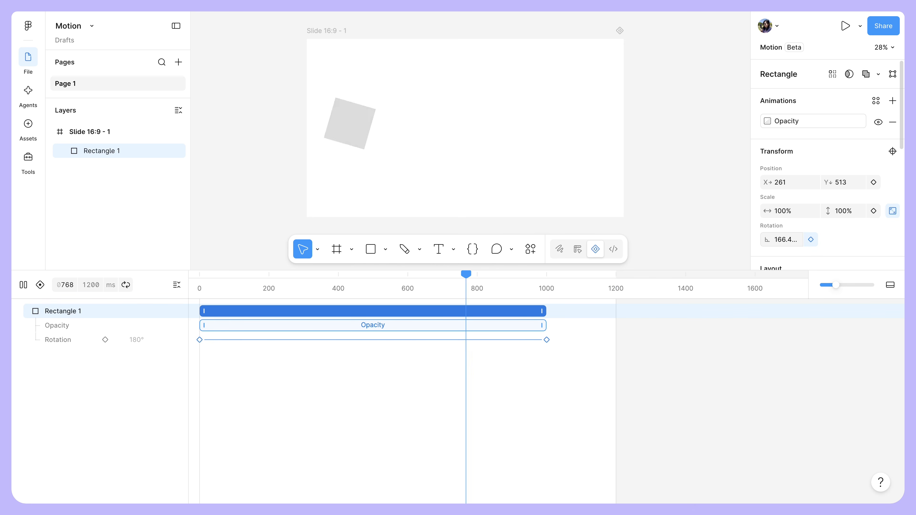
key(space)
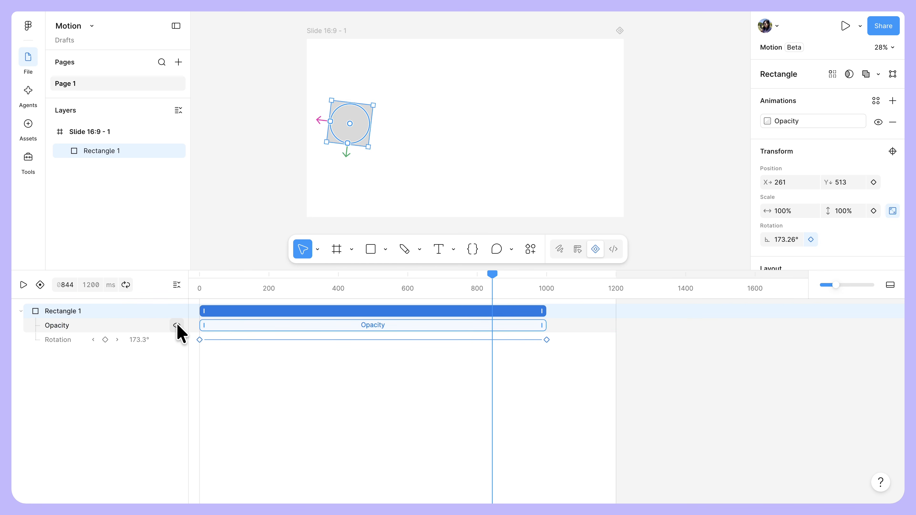
click(177, 324)
key(space)
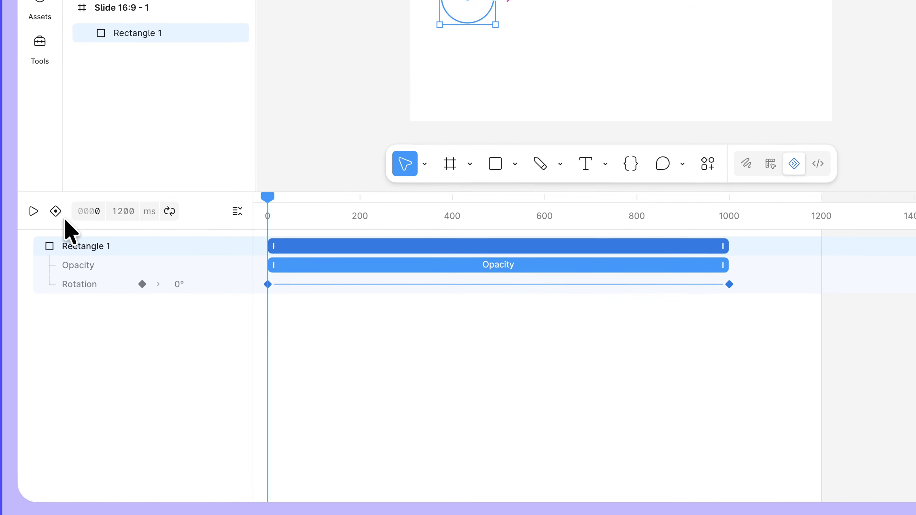
Step: Turn on automatic keyframing and, at 1000 ms, move the rectangle horizontally across the slide to about X 1641
click(40, 285)
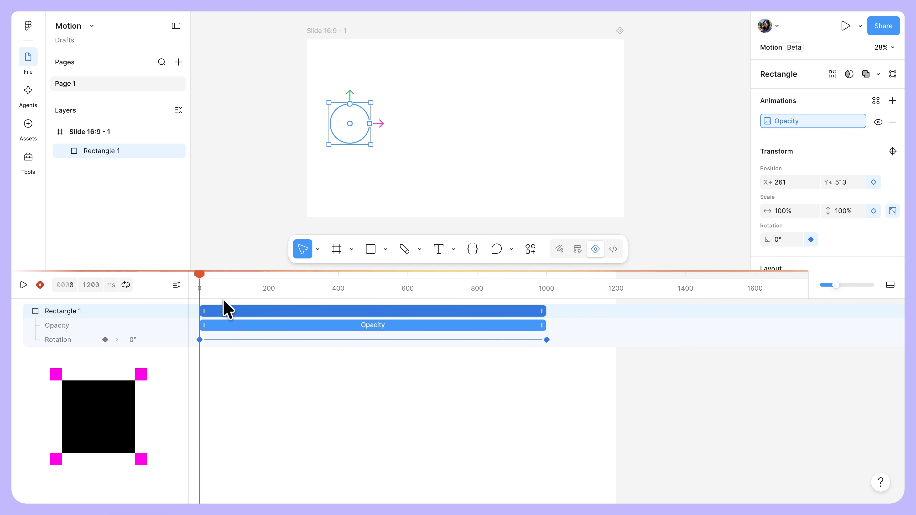
drag(202, 278, 552, 291)
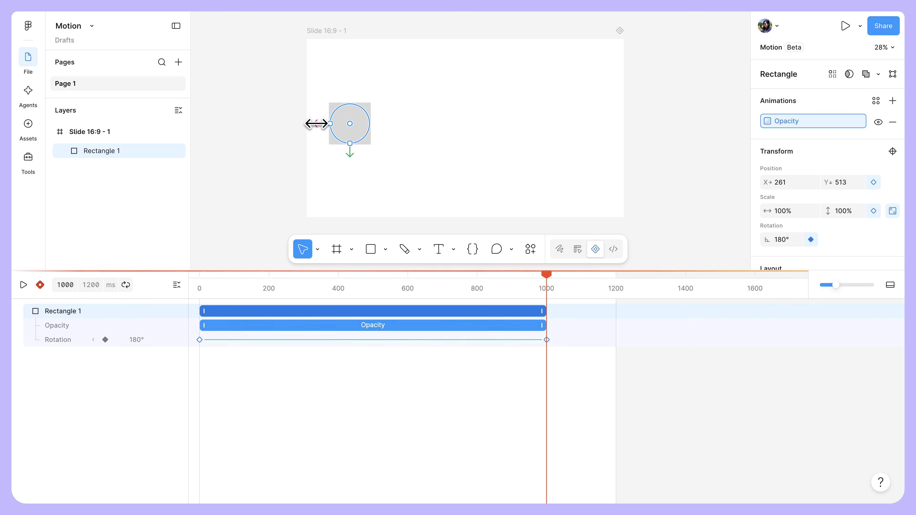
drag(318, 123, 544, 124)
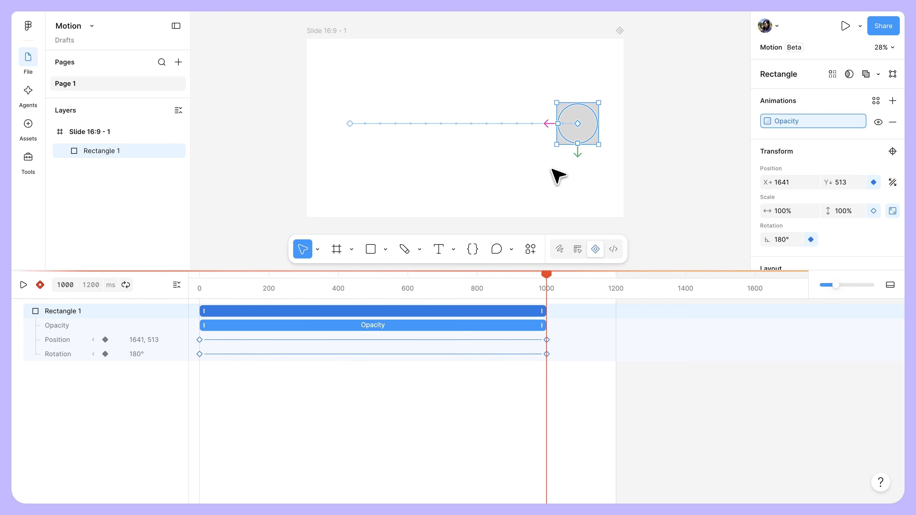
Step: Play and pause the combined movement and rotation, and turn off automatic keyframing
key(space)
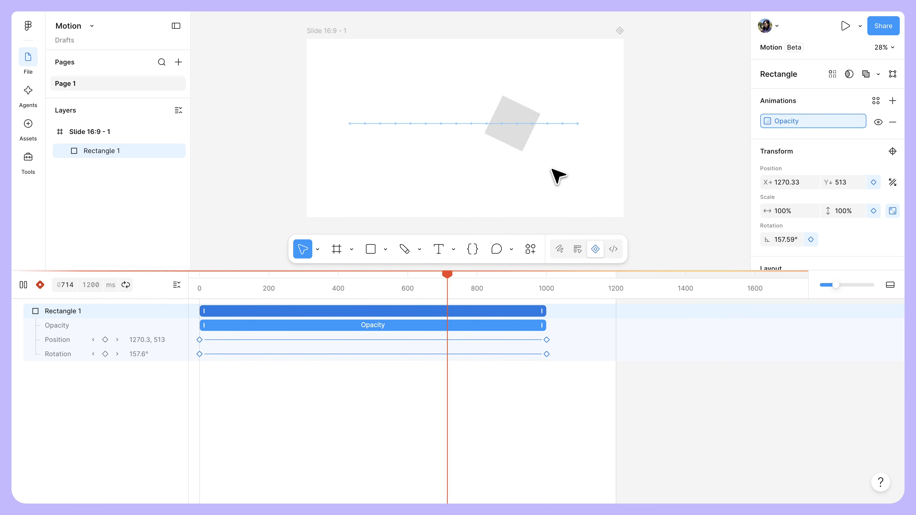
key(space)
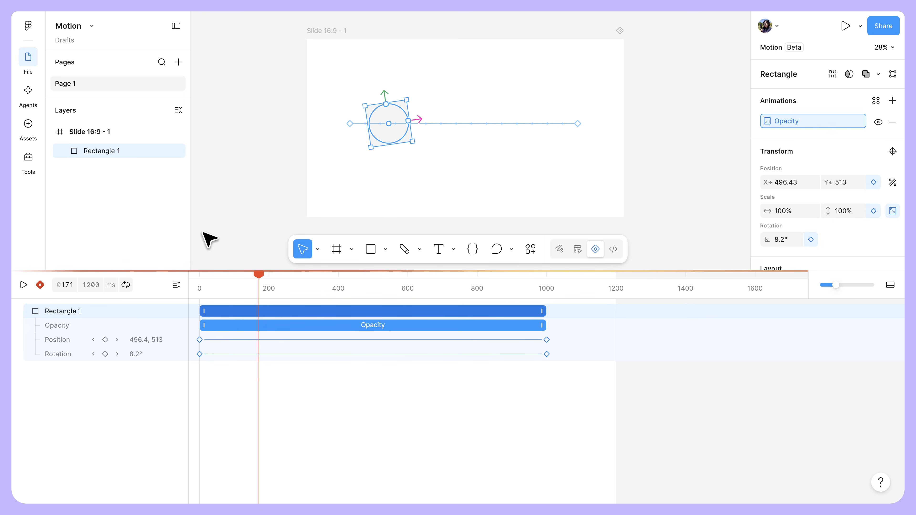
click(42, 285)
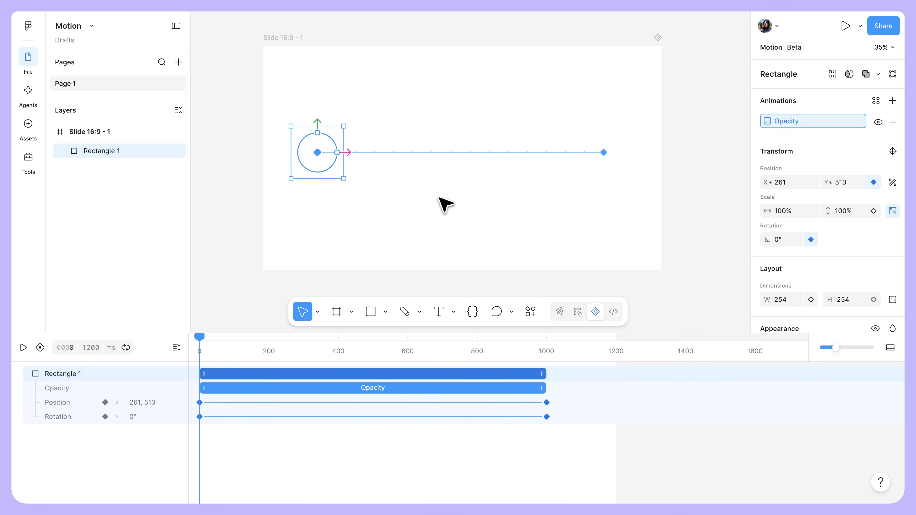
Step: Open the easing presets of the rectangle's fade-in Opacity animation
click(375, 386)
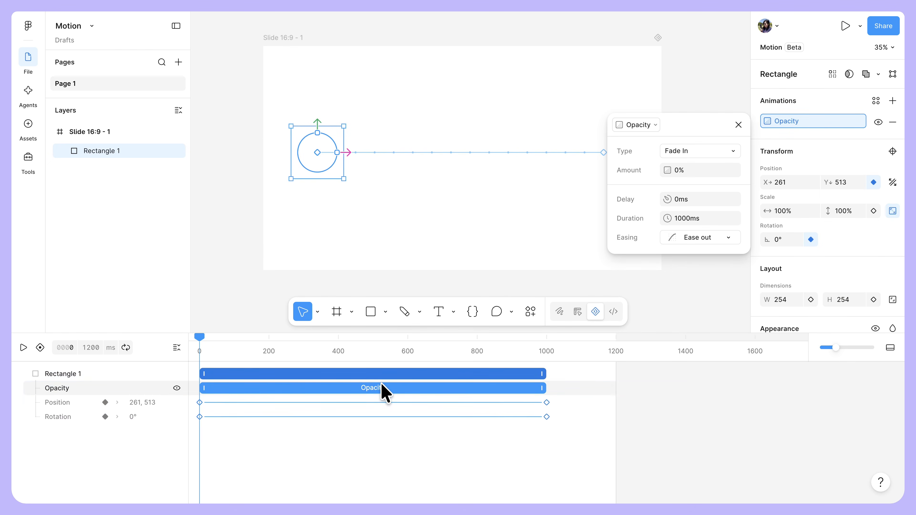
click(720, 239)
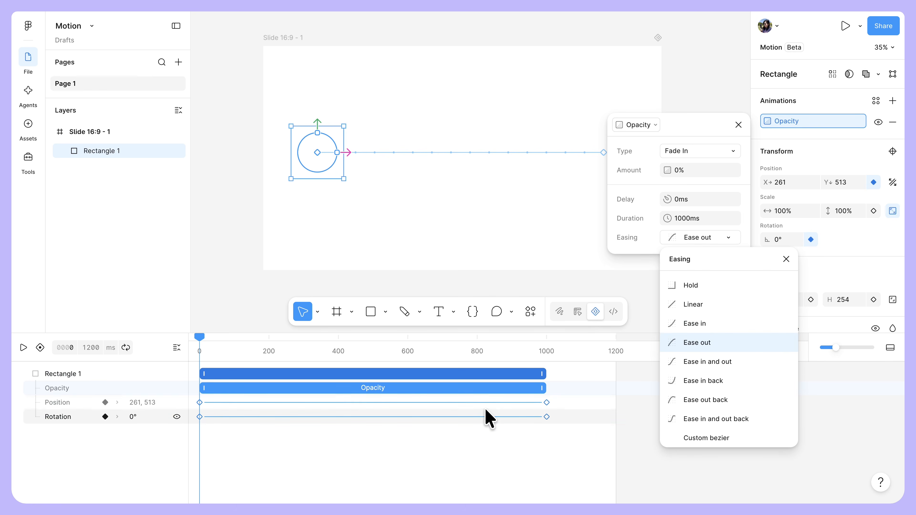
Step: Choose Custom bezier as the easing between the rectangle's two rotation keyframes
click(485, 417)
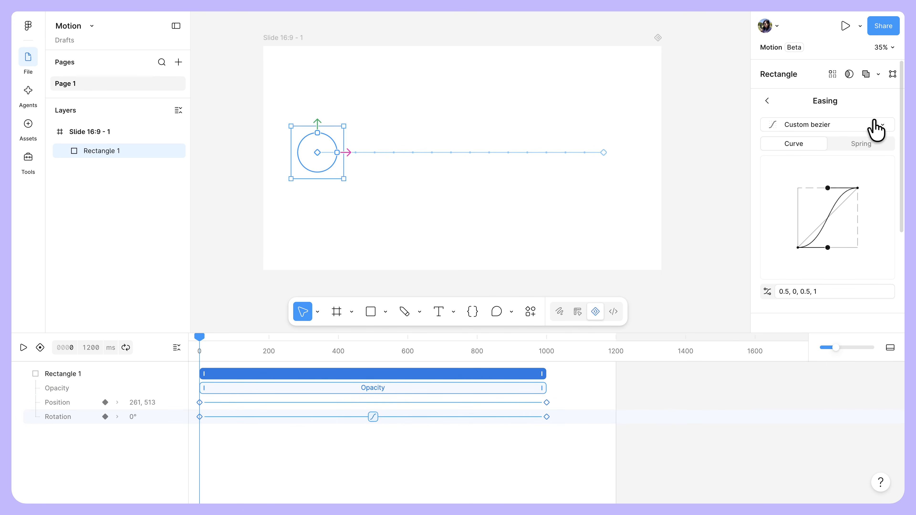
click(877, 127)
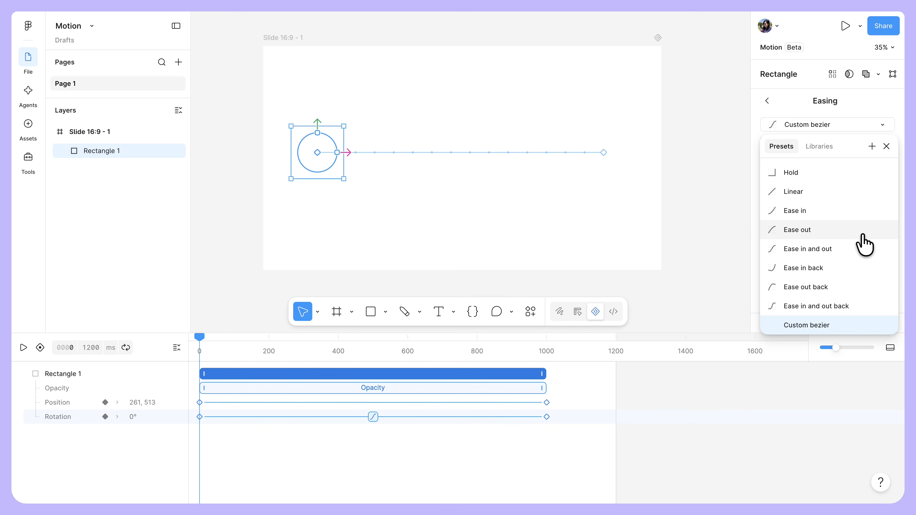
click(835, 326)
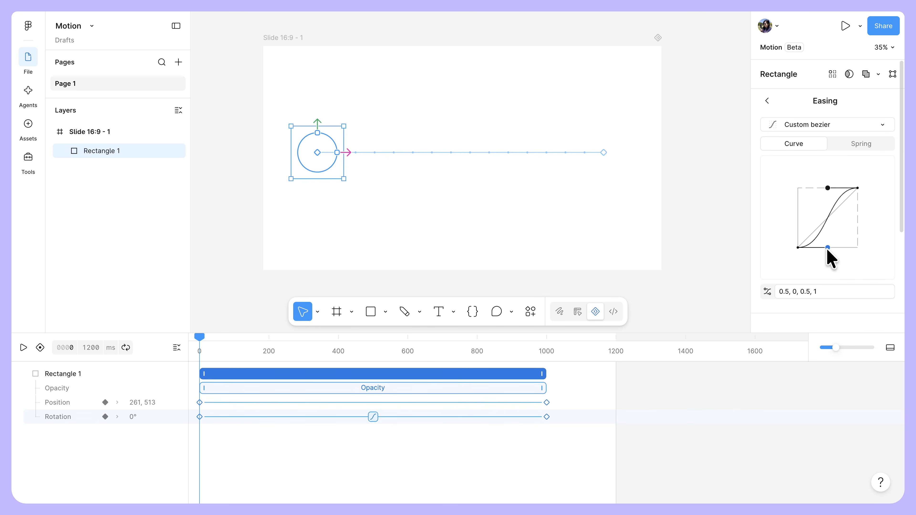
Step: Shape the rotation's easing curve to about 0.47, -0.02, 0.44, 1.17 and start adding a new reusable easing
drag(828, 247, 837, 263)
drag(826, 185, 823, 166)
drag(837, 264, 837, 255)
drag(823, 166, 825, 177)
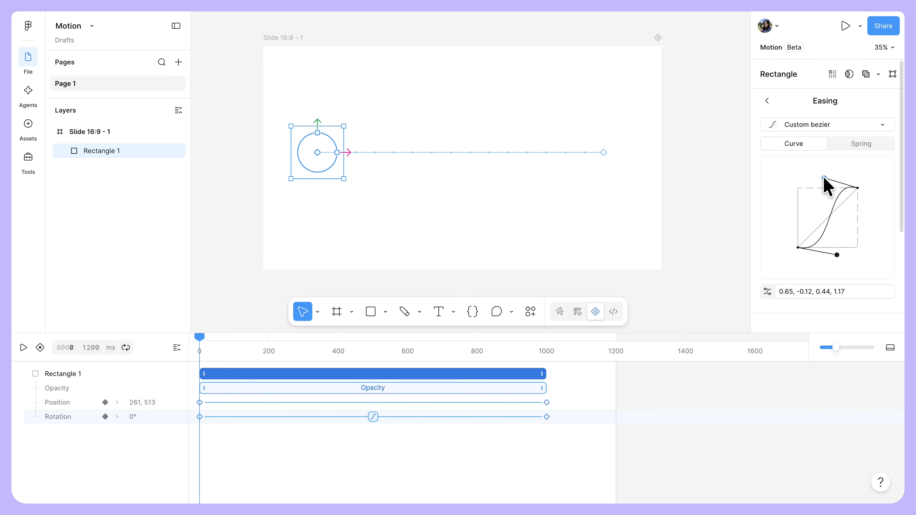
drag(837, 254, 825, 248)
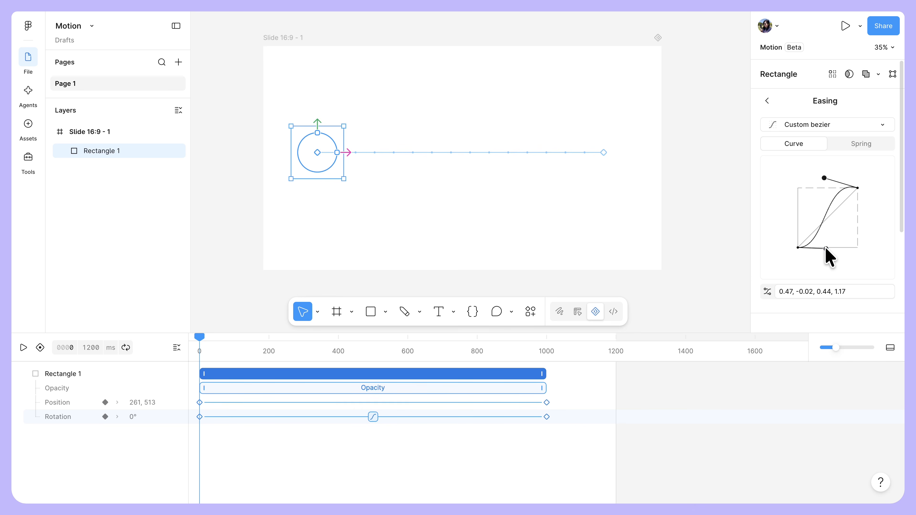
click(867, 127)
click(873, 146)
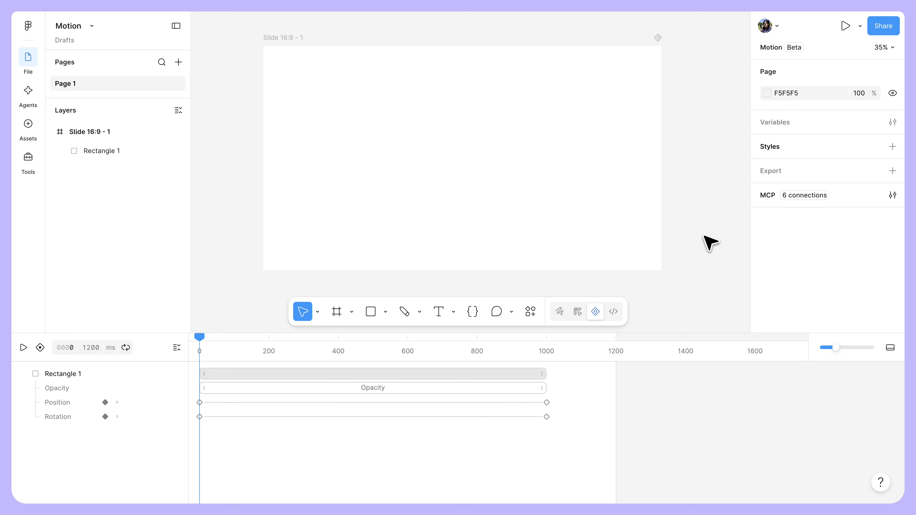
Step: Set the easing between the rectangle's position keyframes to Ease in and out back and play the animation
click(487, 403)
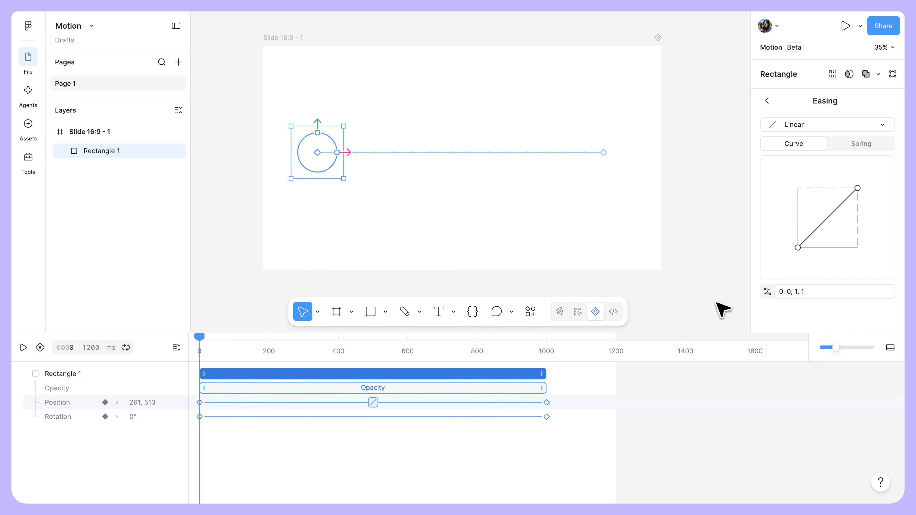
click(851, 125)
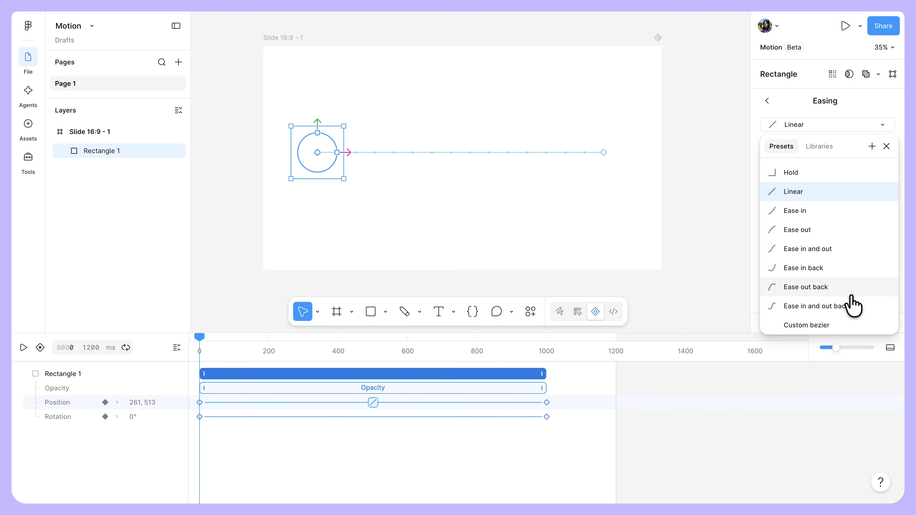
click(850, 308)
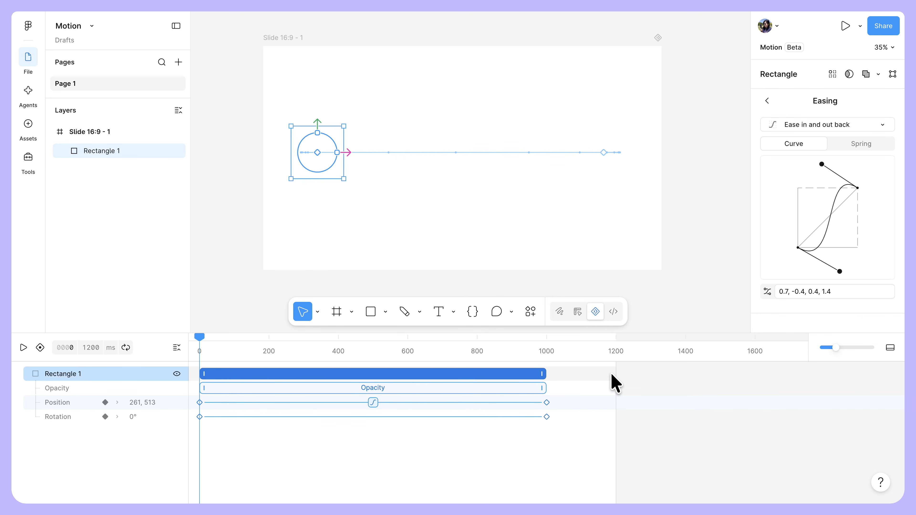
key(space)
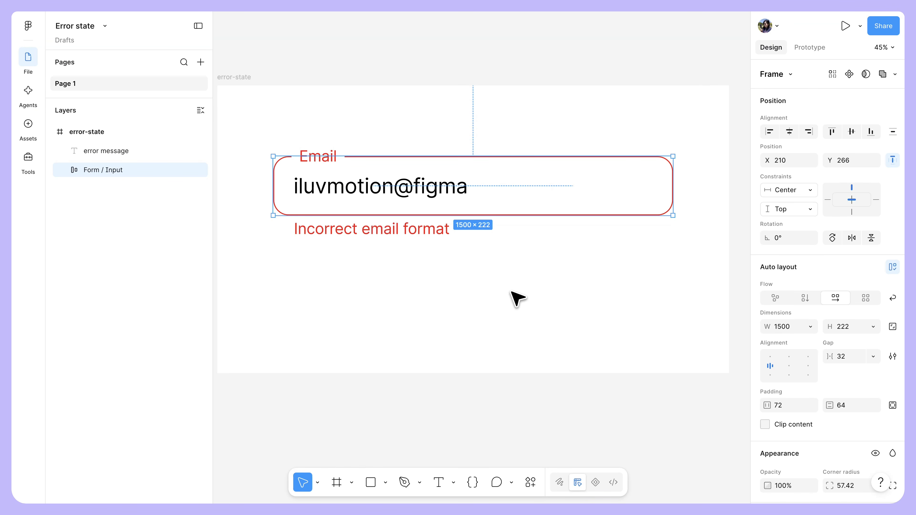
Step: Prompt the agent to add position keyframes that shake the Form / Input layer dramatically like an error state for 200ms, and play the result
click(29, 91)
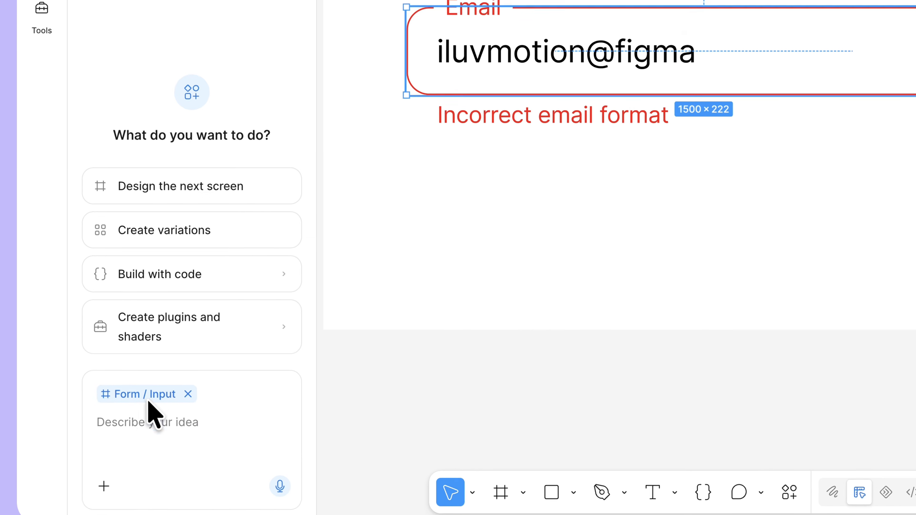
click(144, 393)
text(Add keyframes to this layer's position properties so that it's shaking dramatically like a warning or error state. The animation should last for 200ms.)
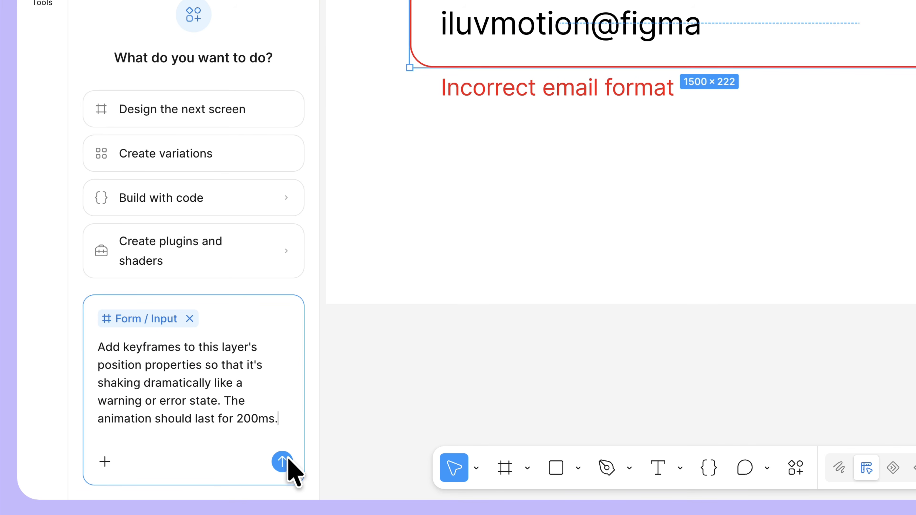
click(284, 462)
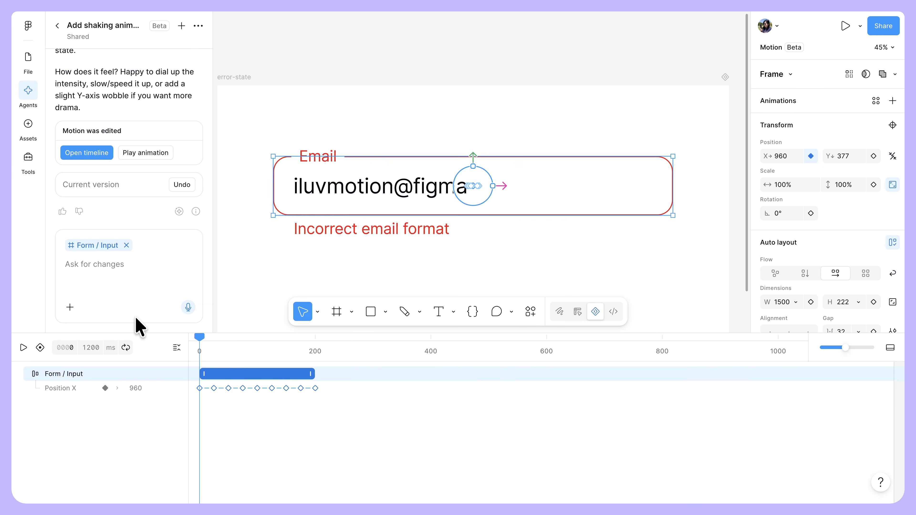
key(space)
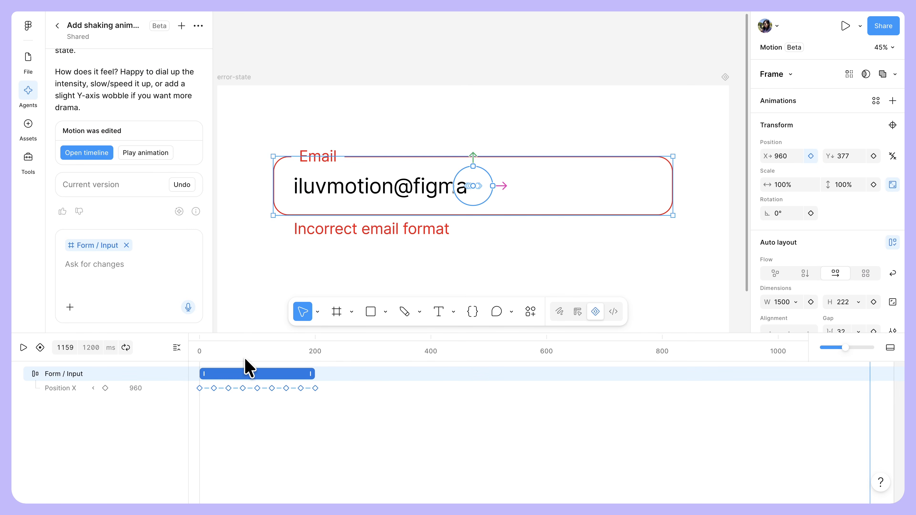
Step: Reshape the easing of the Position X shake keyframes into a custom bezier, first handle about 0.44, -0.01, and play the animation
drag(331, 406, 188, 387)
click(207, 395)
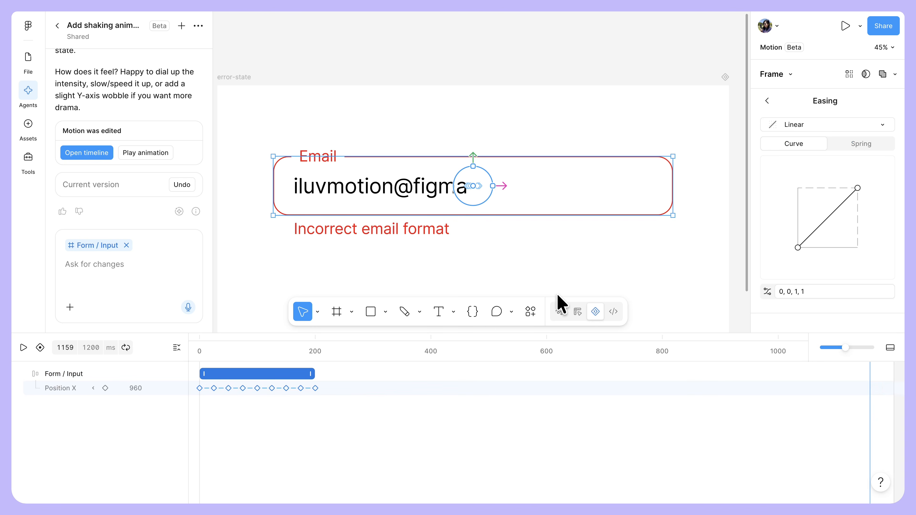
drag(798, 248, 824, 249)
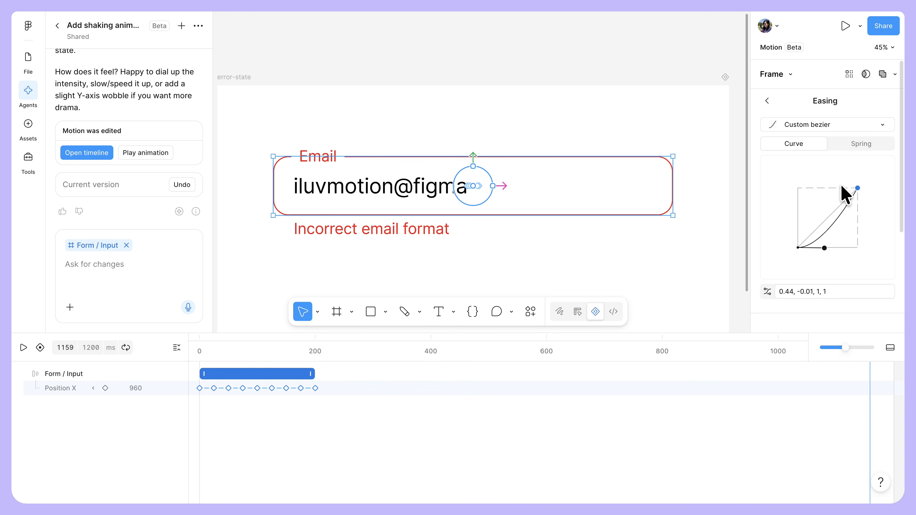
drag(858, 188, 817, 176)
key(space)
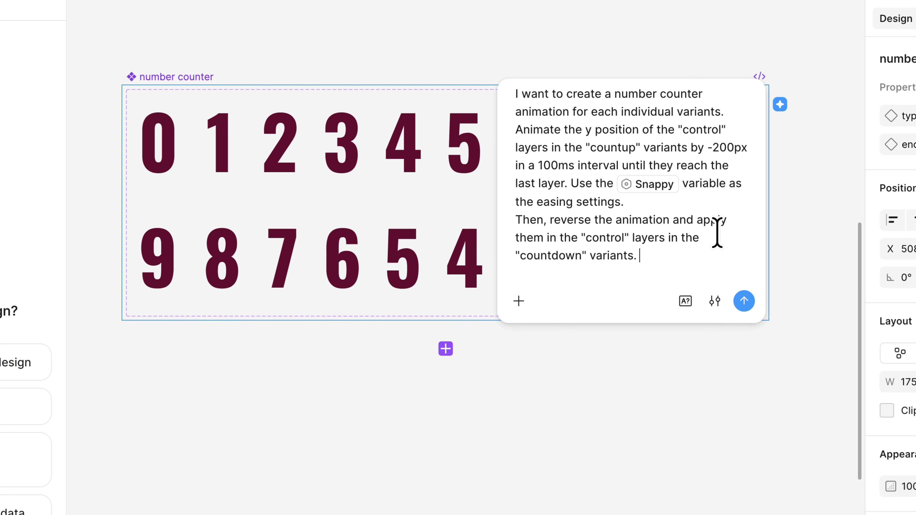
Step: Send the agent the prompt to animate the number counter's "control" layers by -200px in 100ms intervals with Snappy easing, reversed for countdown variants
click(745, 302)
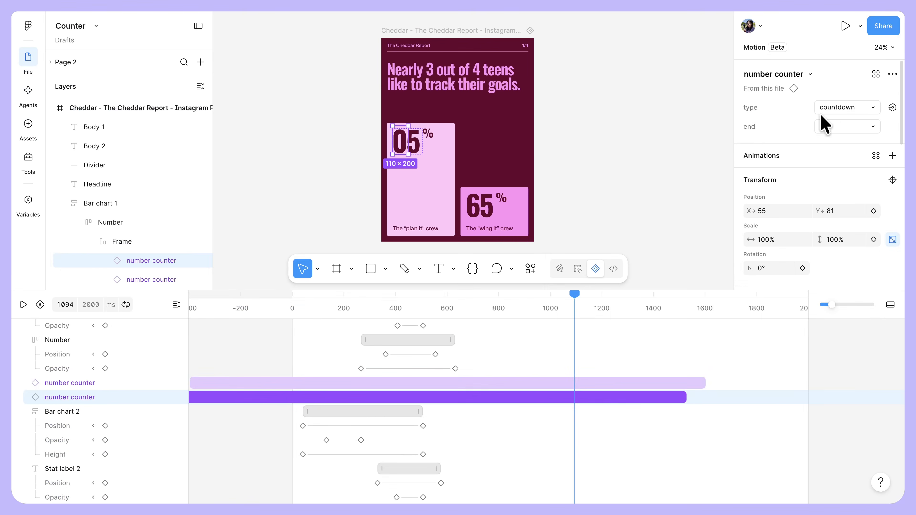
Step: Set the first number counter in Bar chart 1 to type countup with end 9, and scrub the timeline to preview the counters
click(822, 112)
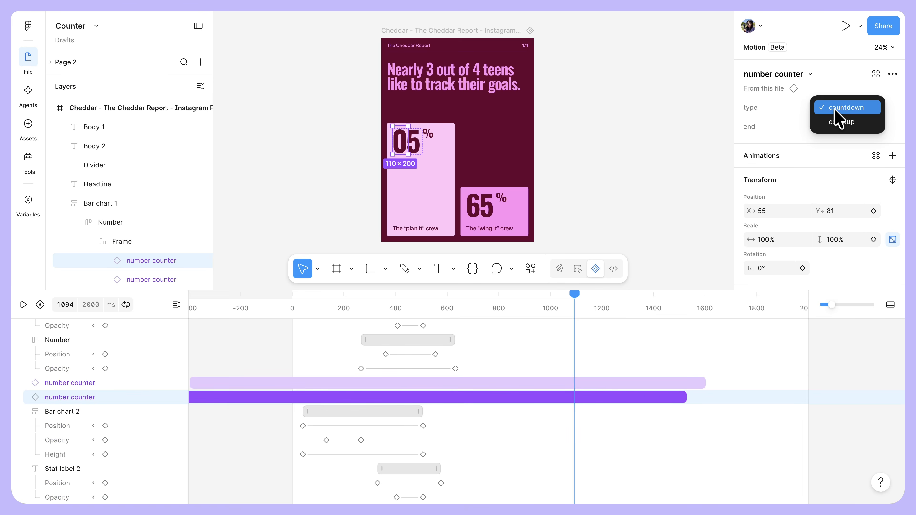
click(839, 116)
click(855, 126)
click(850, 140)
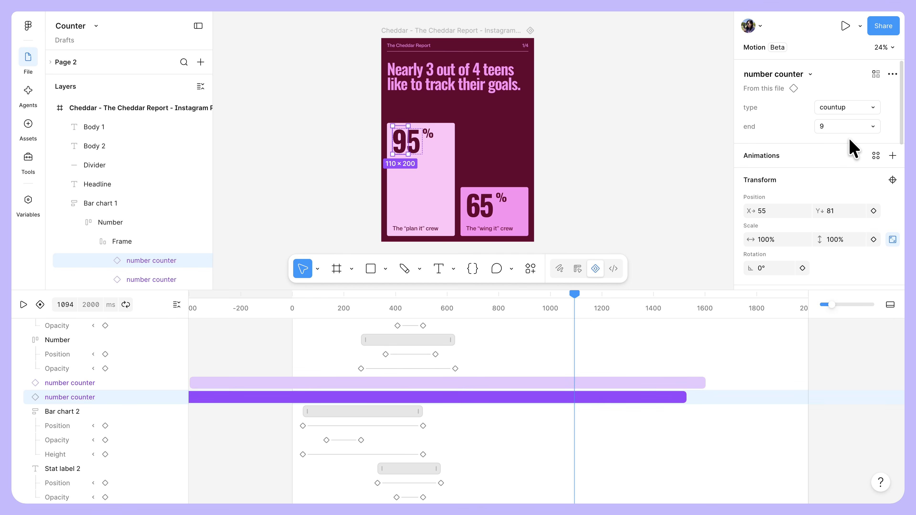
drag(586, 310, 463, 321)
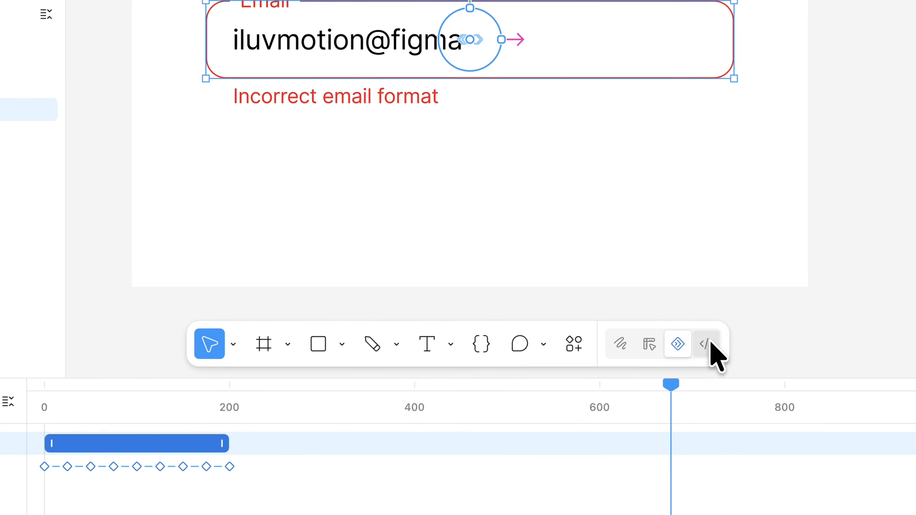
Step: Switch the Error state file to Dev Mode and open the error-state frame in focus view
click(709, 344)
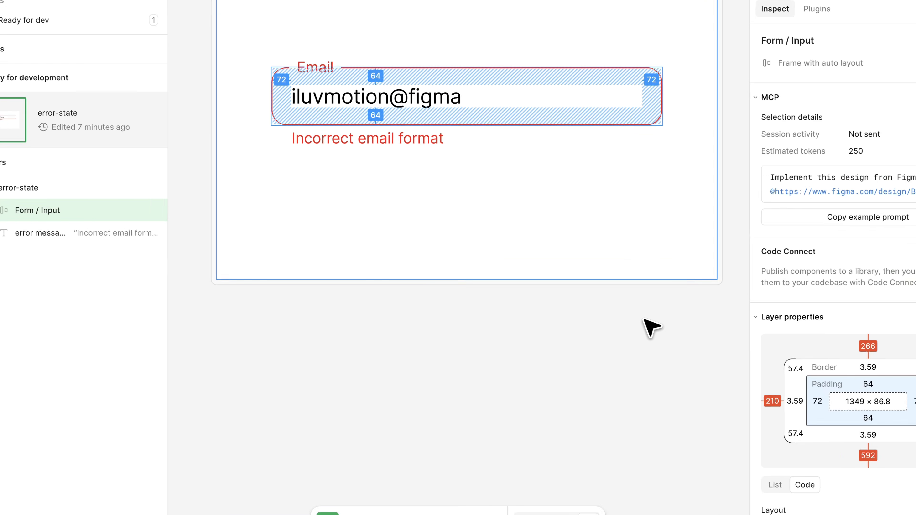
click(662, 29)
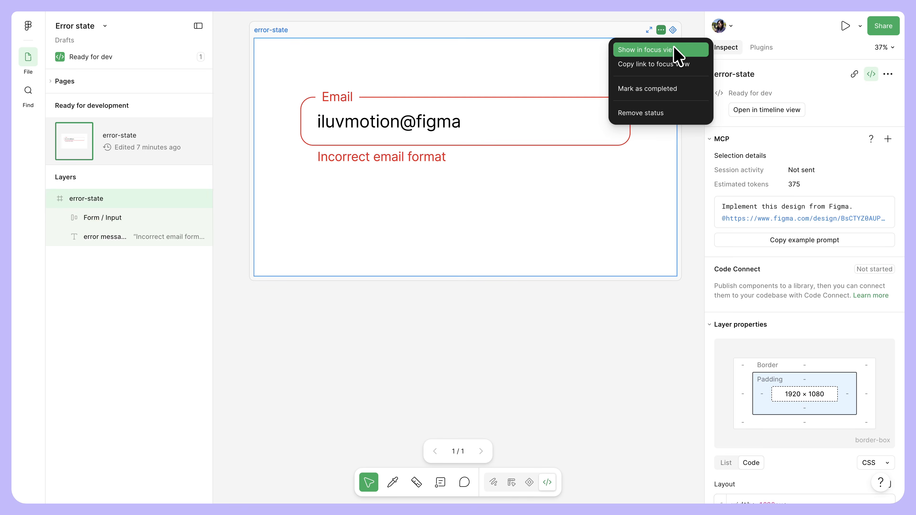
click(671, 50)
Step: Inspect the Form / Input layer's animation in the timeline view and scrub the playhead to 50 ms
click(596, 184)
scroll(806, 267, down, 20)
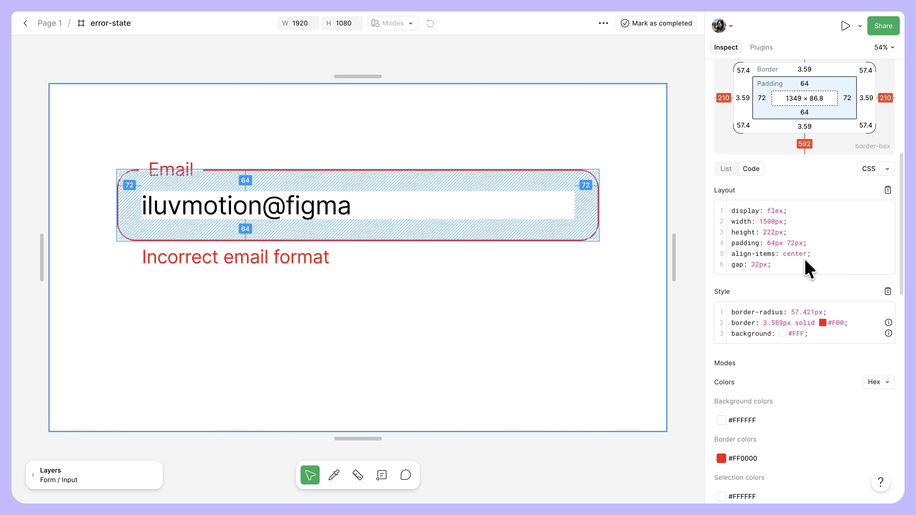
click(887, 220)
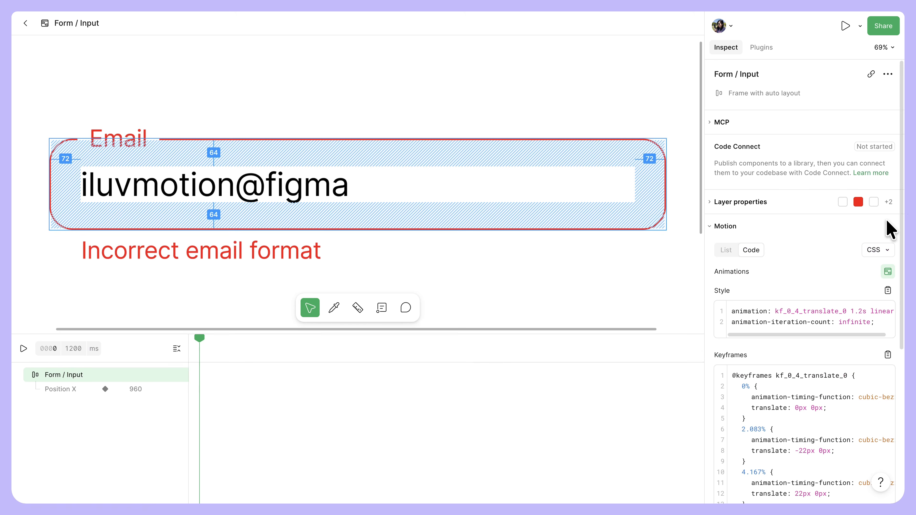
drag(351, 347, 220, 343)
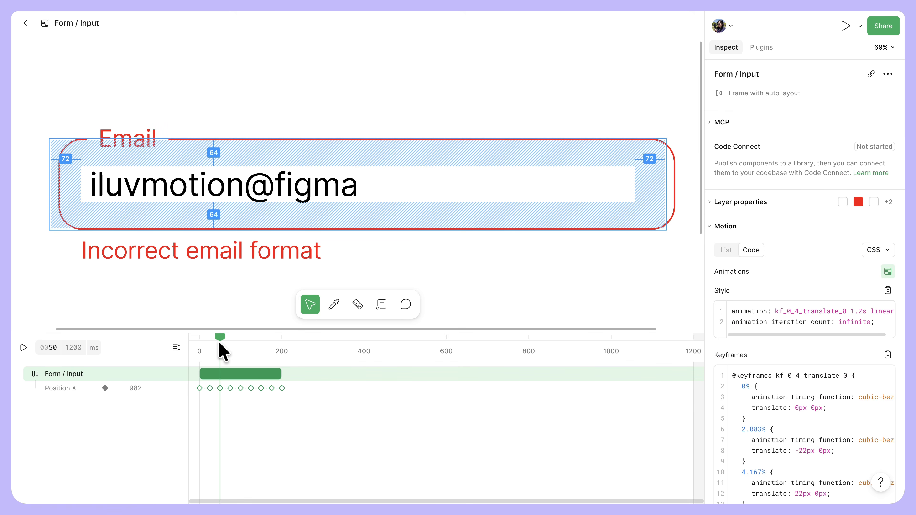
Step: Show the Form / Input layer's motion code as React and as JSON instead of CSS
scroll(873, 270, down, 4)
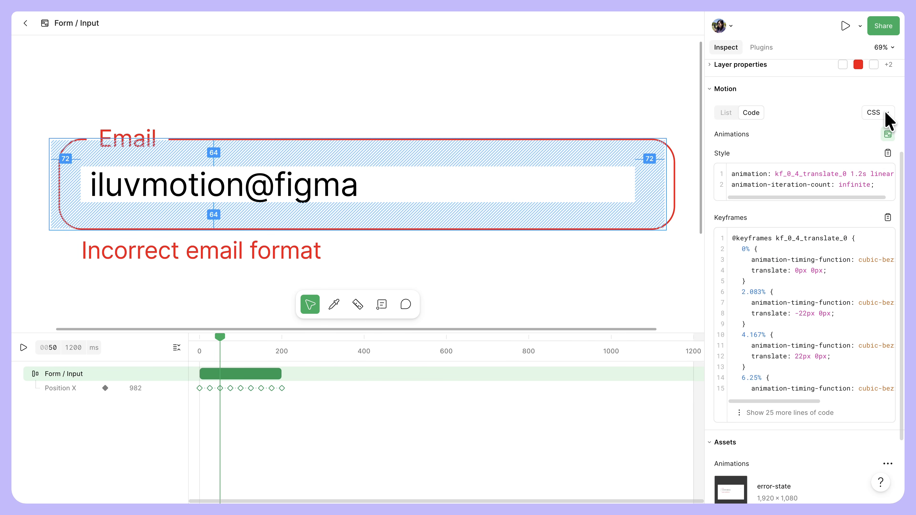
click(885, 113)
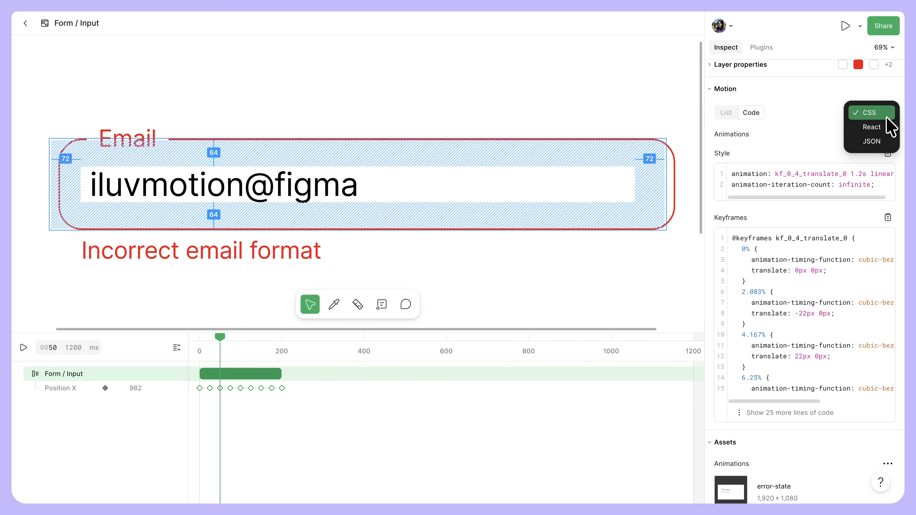
click(887, 125)
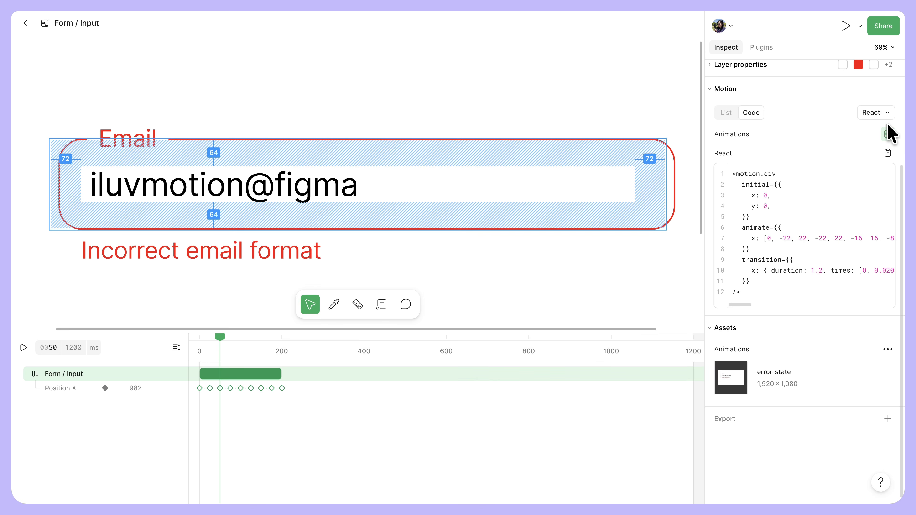
click(887, 114)
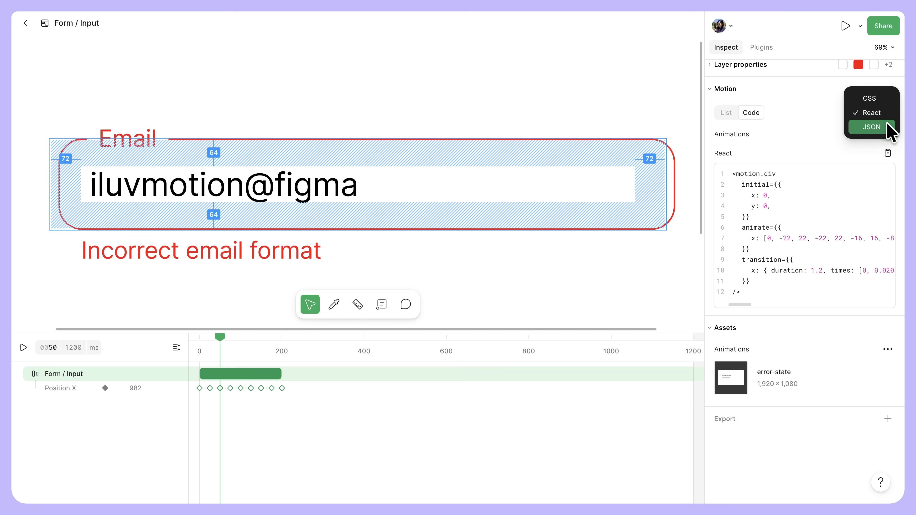
click(889, 128)
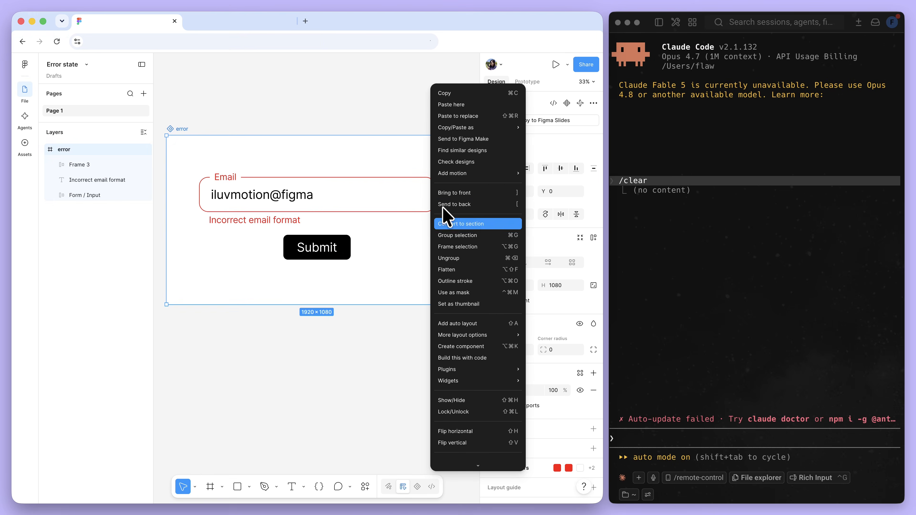
Step: Prompt Claude Code with "Implement the animation in this Figma file:" and the error frame's copied link, and test Submit on the localhost page
mouse_move(496, 128)
click(403, 162)
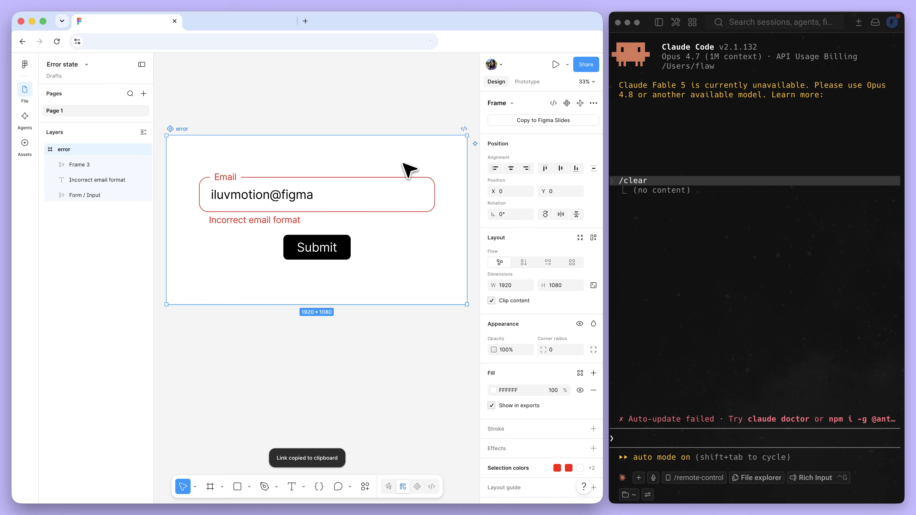
click(709, 432)
text(Implement the animation in this Figma file:)
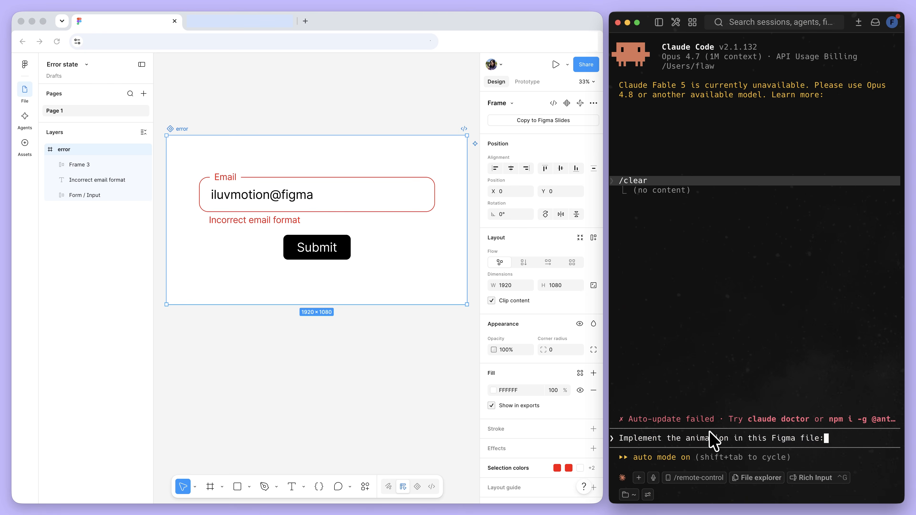
key(super+v)
key(Return)
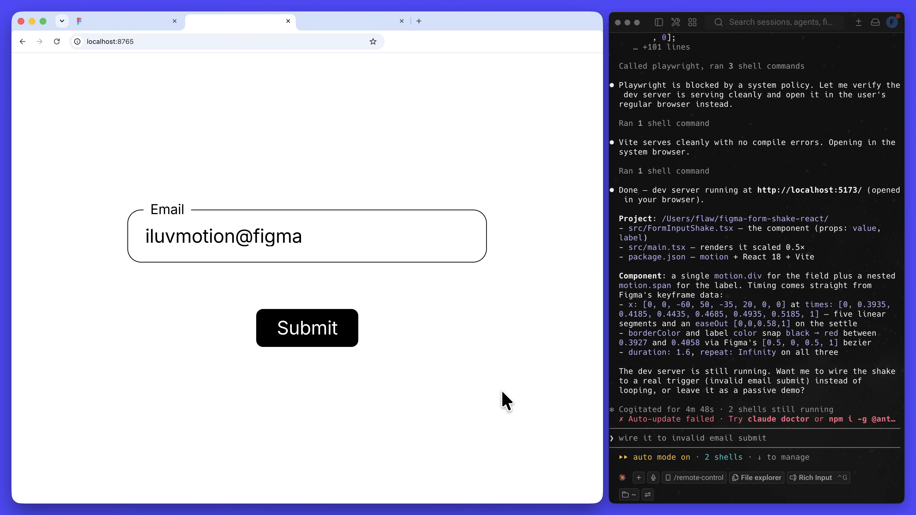
click(333, 326)
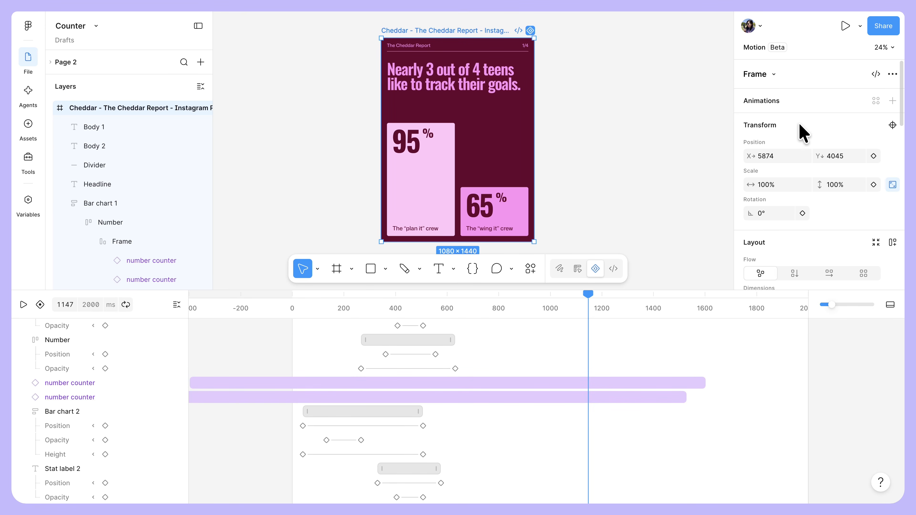
Step: Open the animated export format options for the Cheddar Report frame
scroll(803, 132, down, 10)
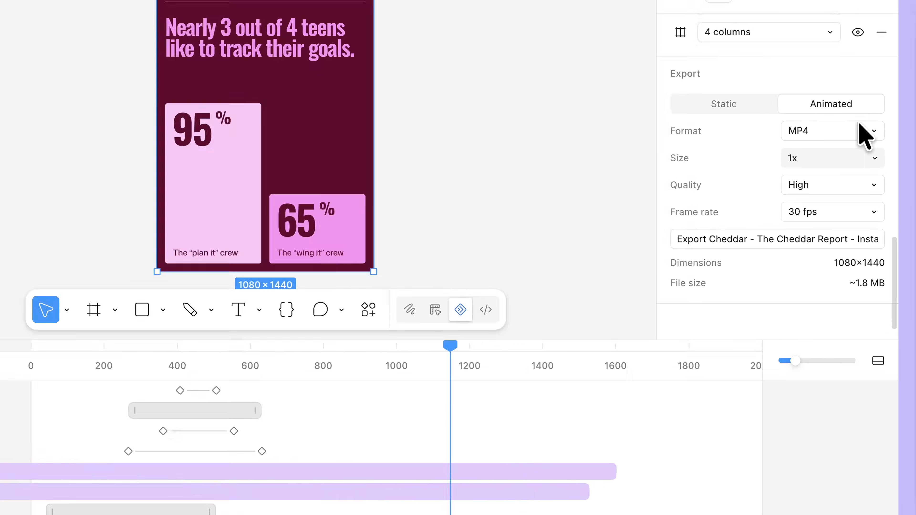
click(885, 141)
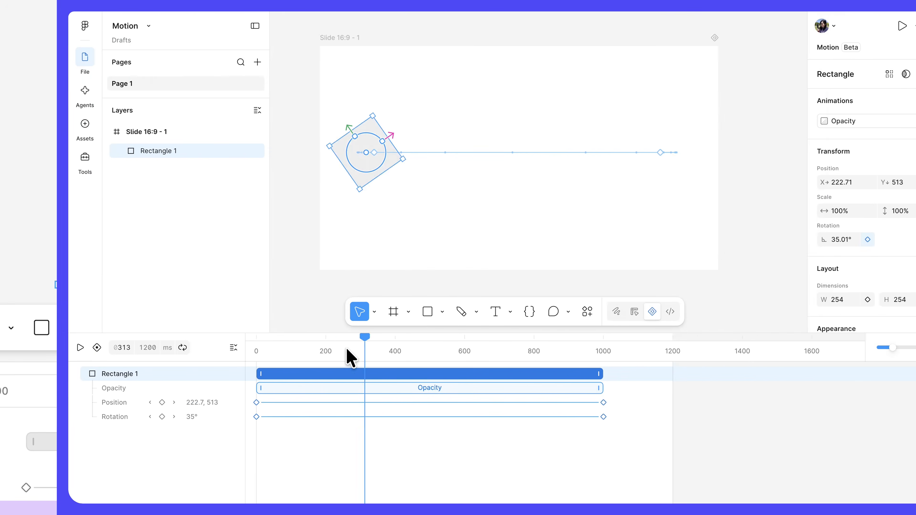
Step: Add an animation to Rectangle 1 and set it to Scale with the type Scale out
click(894, 101)
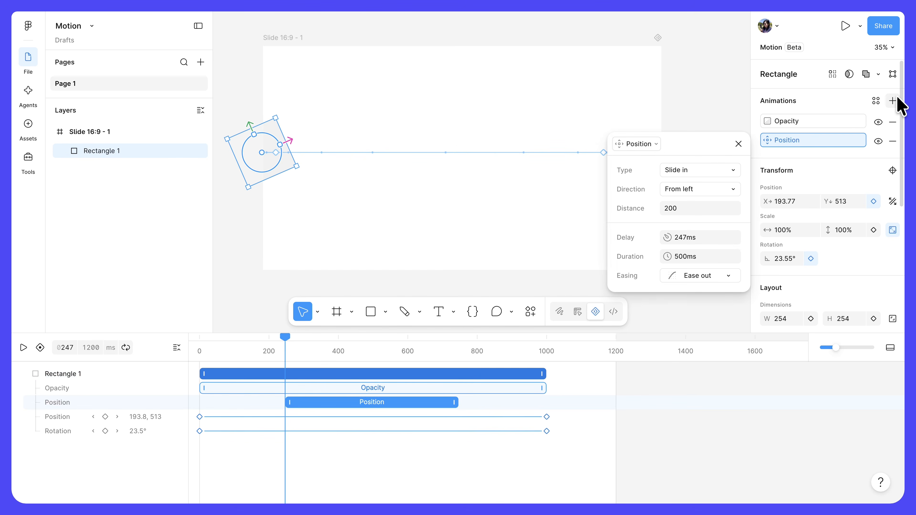
click(655, 146)
click(562, 184)
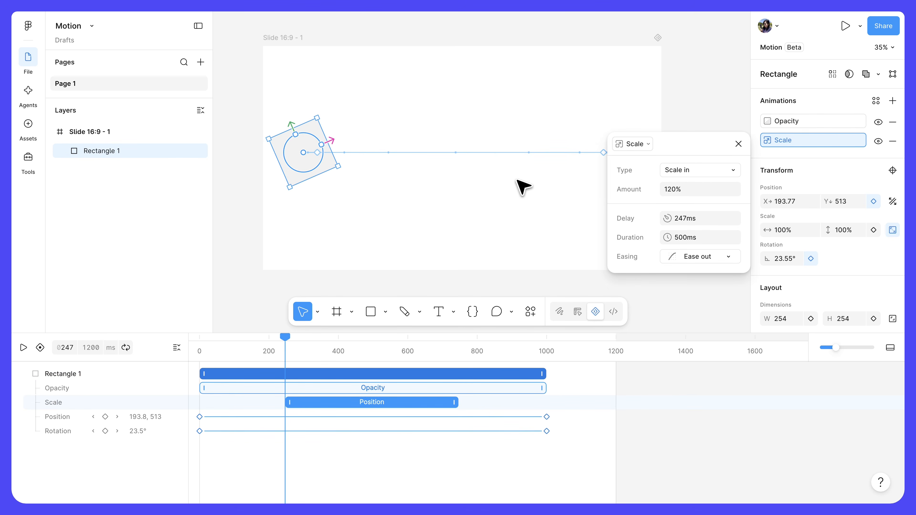
click(702, 172)
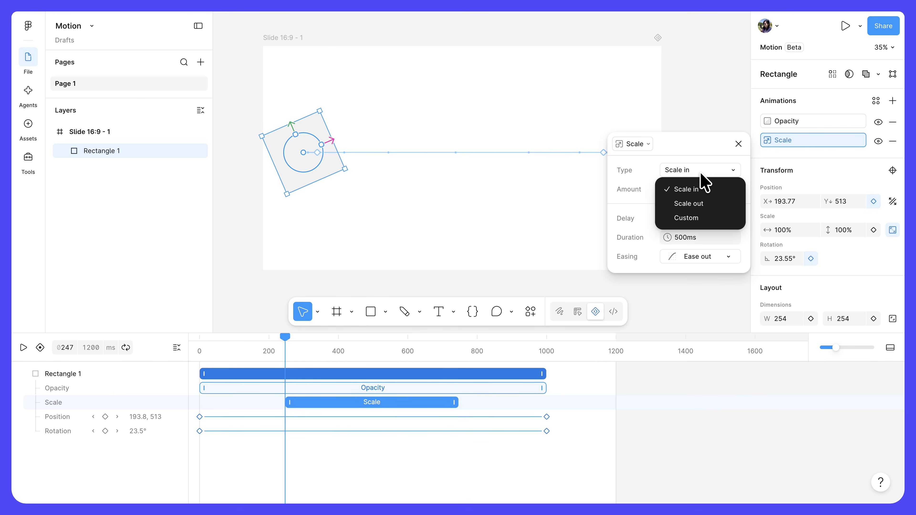
click(704, 204)
Step: Shift the Scale animation block earlier to start at about 100 ms and play the animation from the beginning
drag(413, 402, 362, 403)
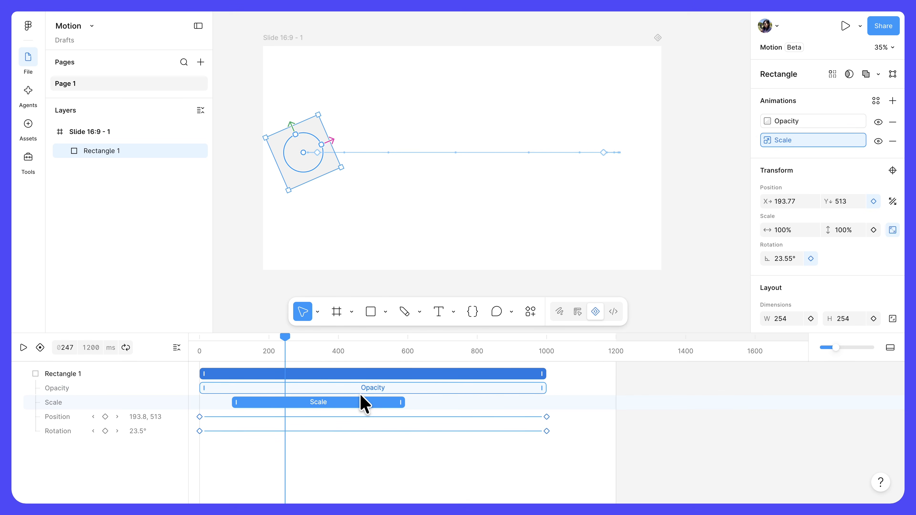
drag(285, 348, 201, 348)
key(space)
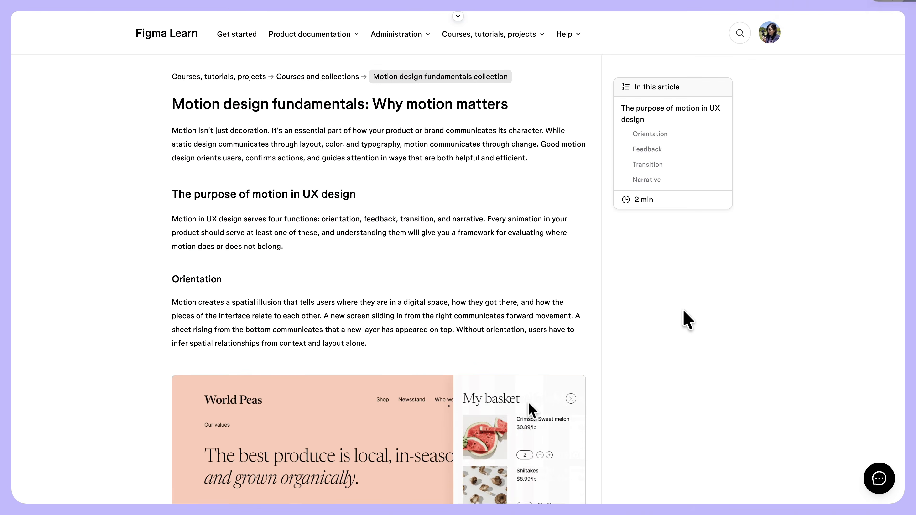
Step: Read the Figma Learn articles on the purpose of motion in UX design and on animating a loading indicator
scroll(683, 311, down, 9)
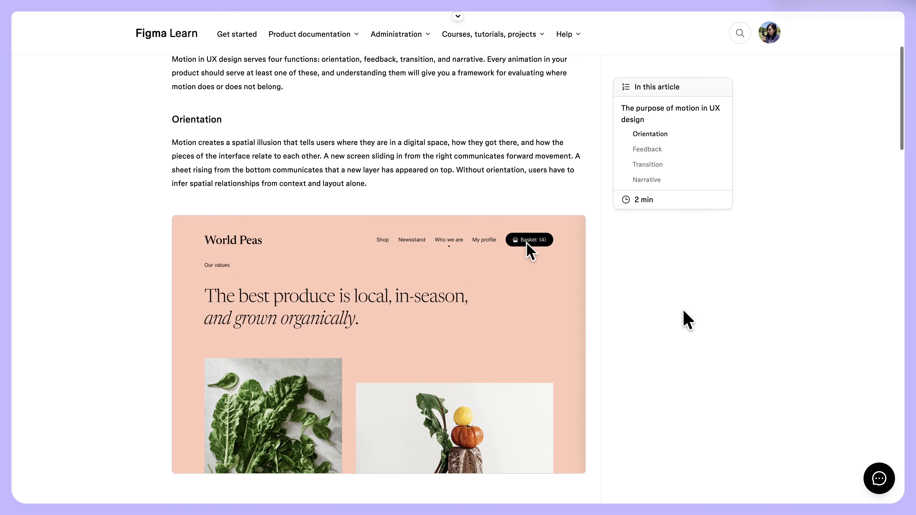
scroll(682, 310, down, 8)
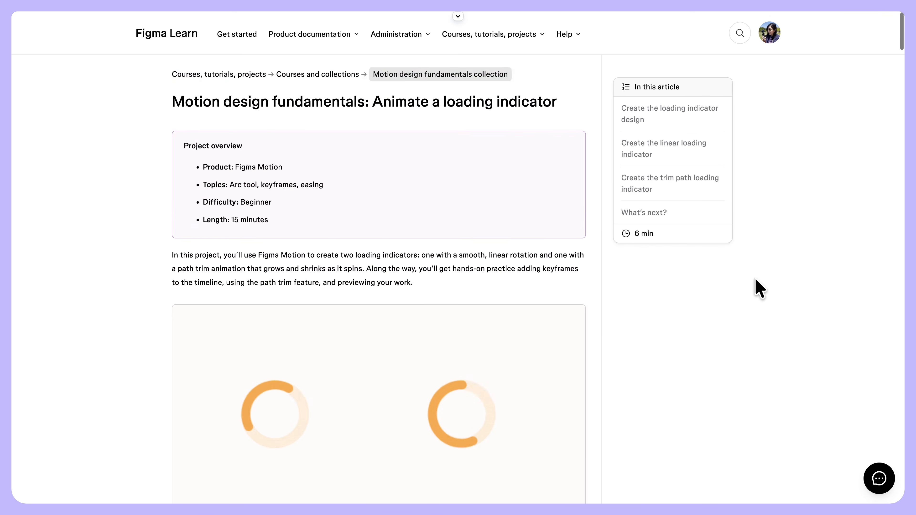
scroll(755, 277, down, 5)
scroll(755, 279, down, 7)
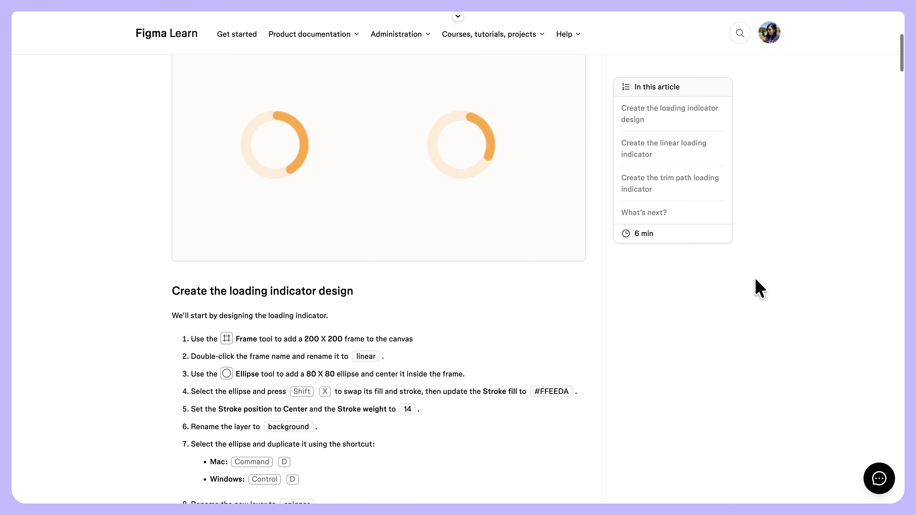
scroll(755, 278, down, 2)
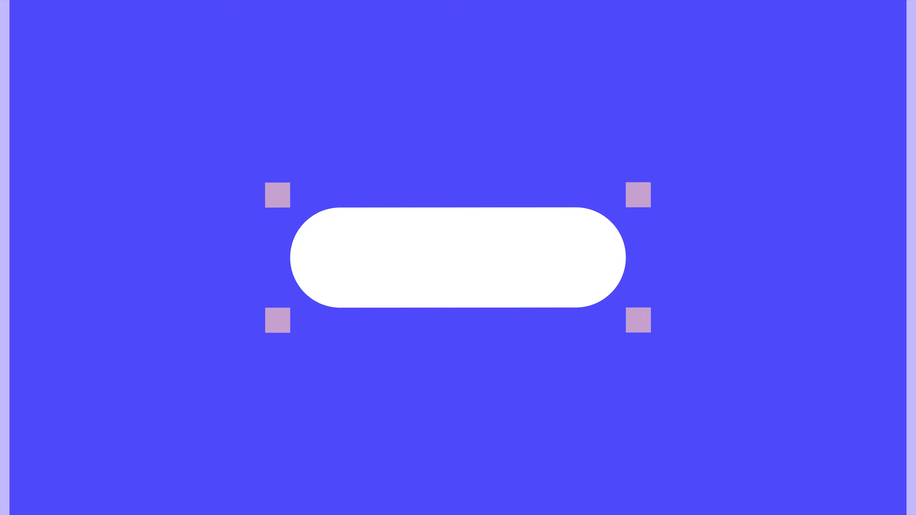